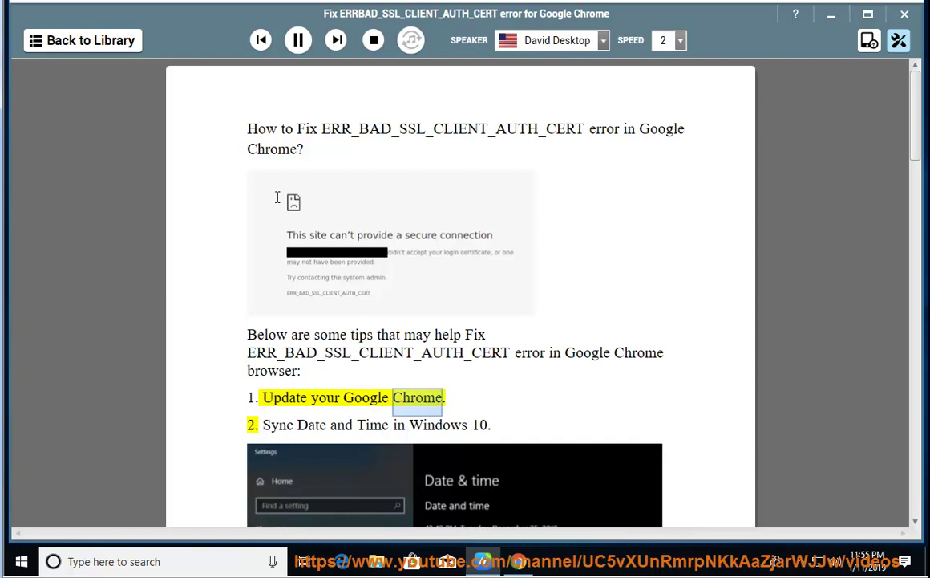
Step: Pause reading at the Update Chrome tip and show Chrome's up-to-date About page version text
click(298, 44)
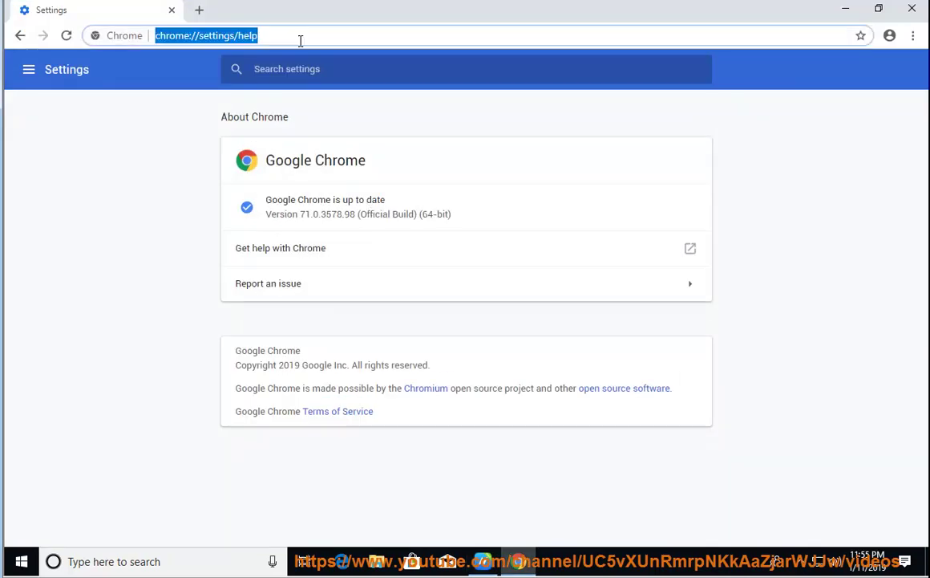
drag(321, 16, 612, 157)
drag(630, 358, 399, 327)
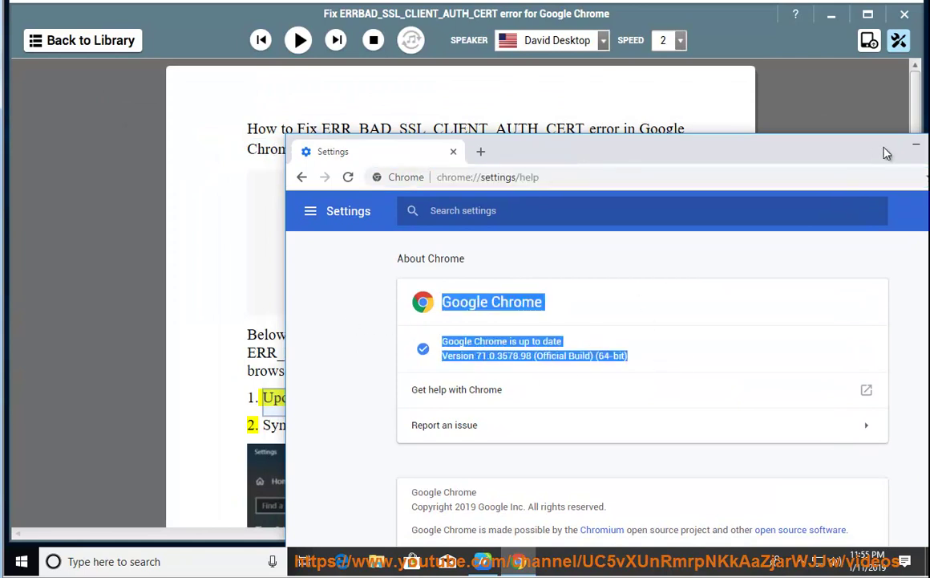
Step: Read tips 2 and 3 aloud, pause at tip 4, and select 'clearing browser data'
click(915, 145)
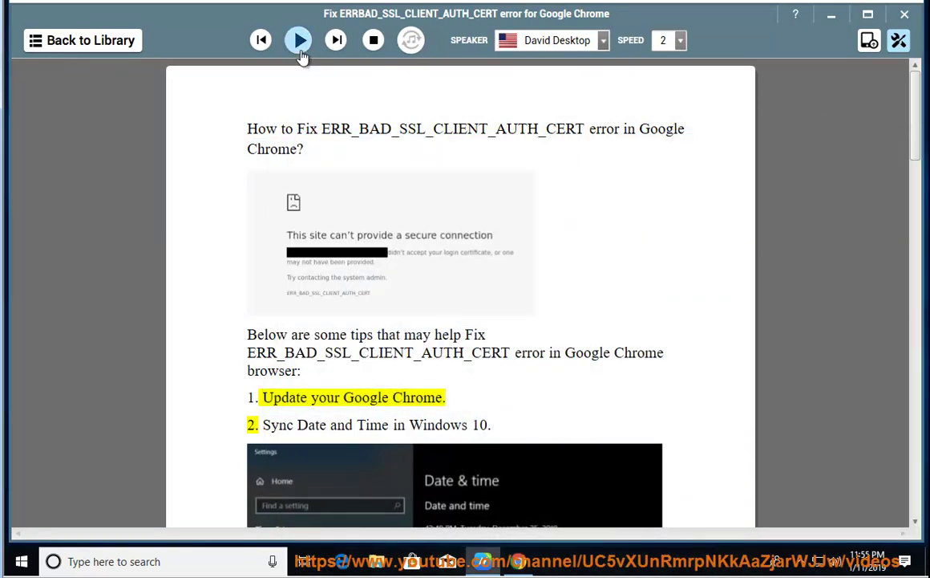
click(301, 51)
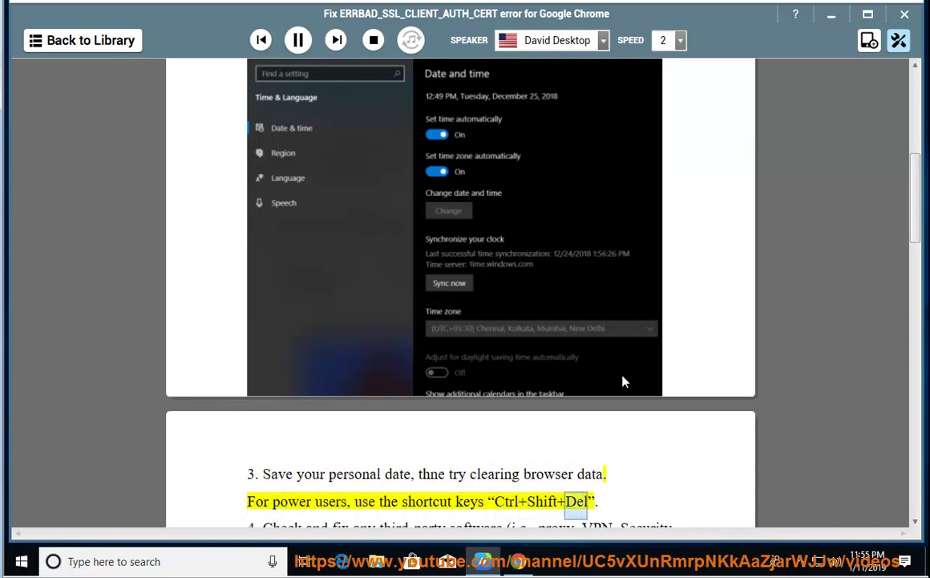
click(298, 41)
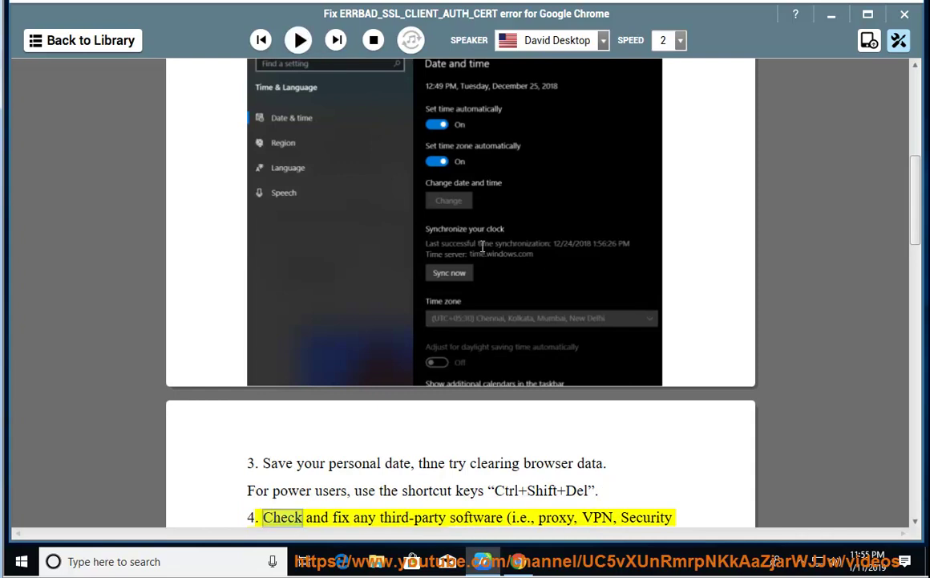
drag(621, 465, 460, 465)
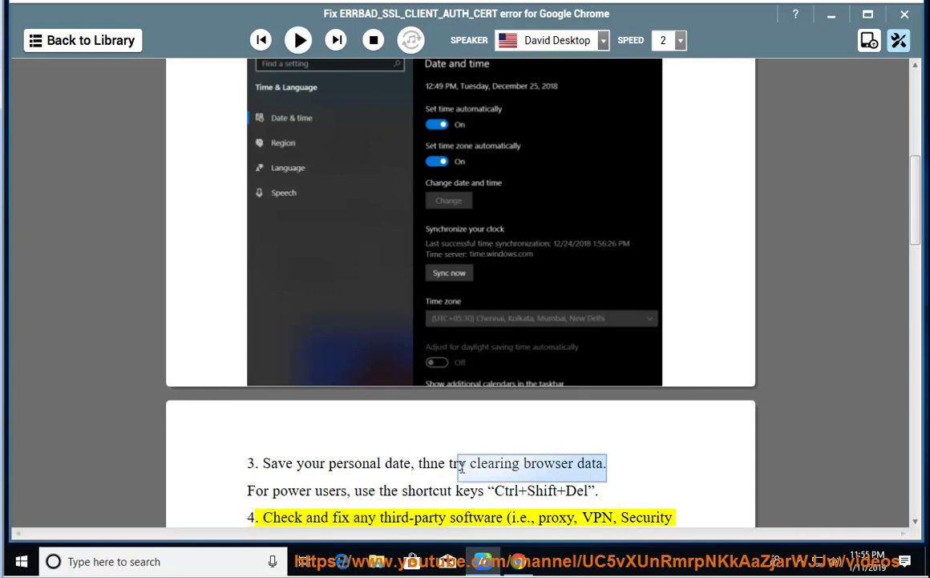
Step: Open Chrome Settings and load the /help About Chrome page
drag(884, 153, 636, 137)
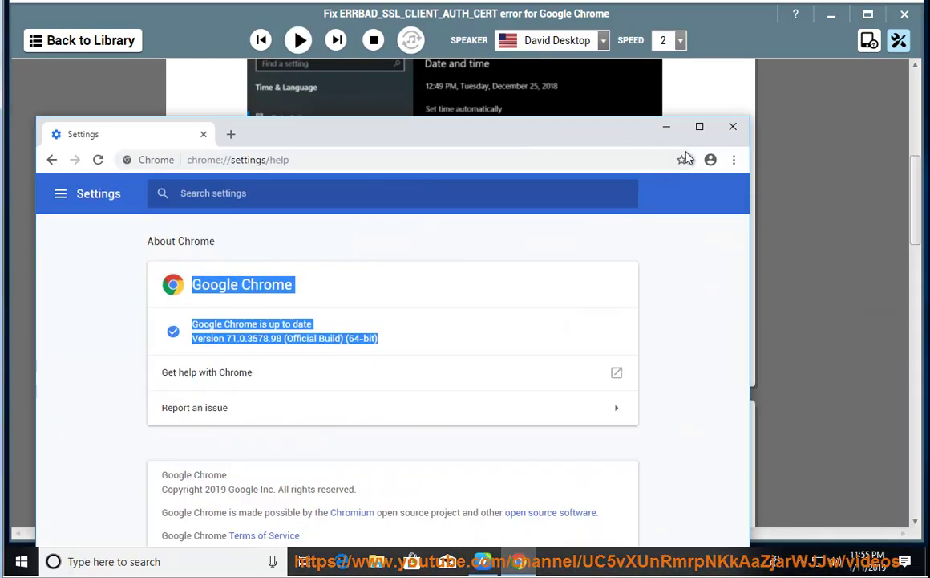
click(734, 159)
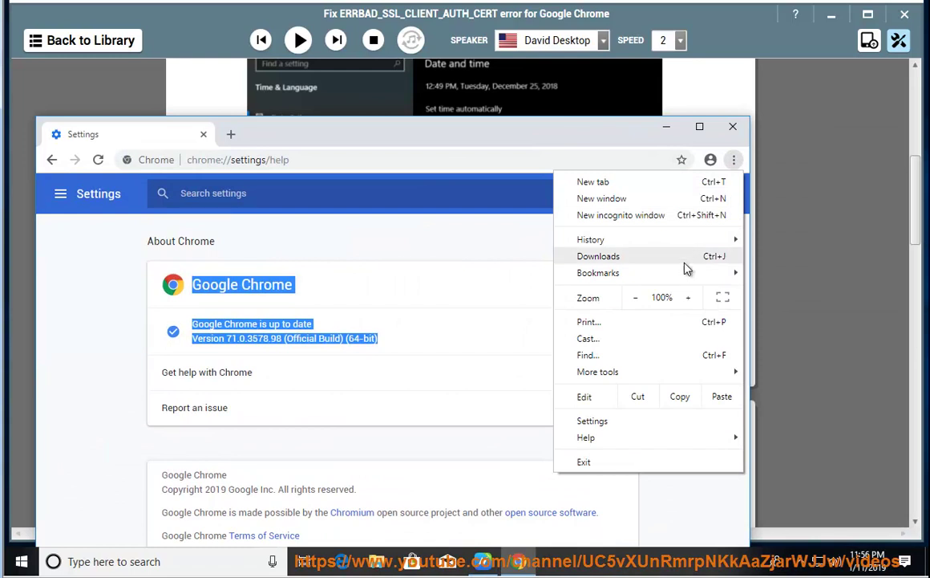
click(638, 422)
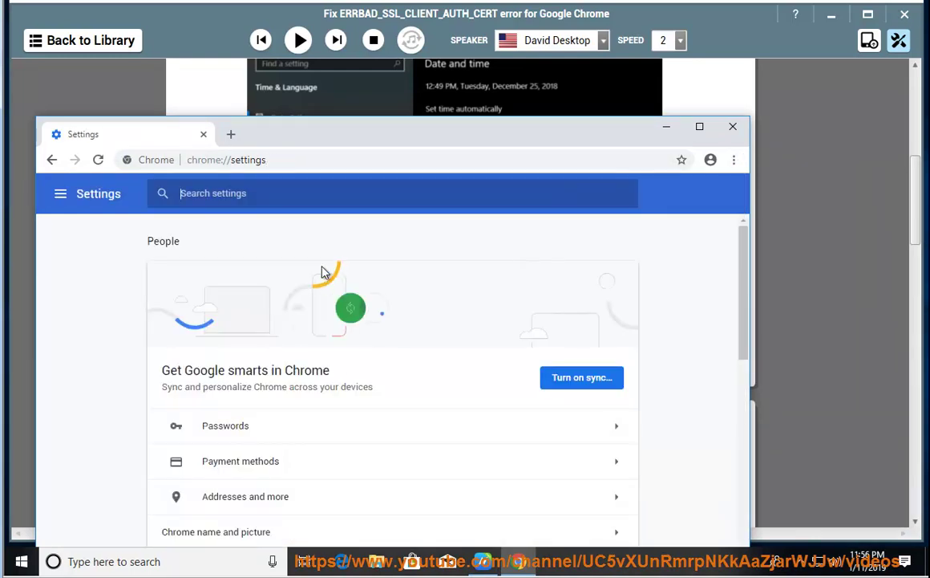
click(265, 159)
text(/help)
key(Return)
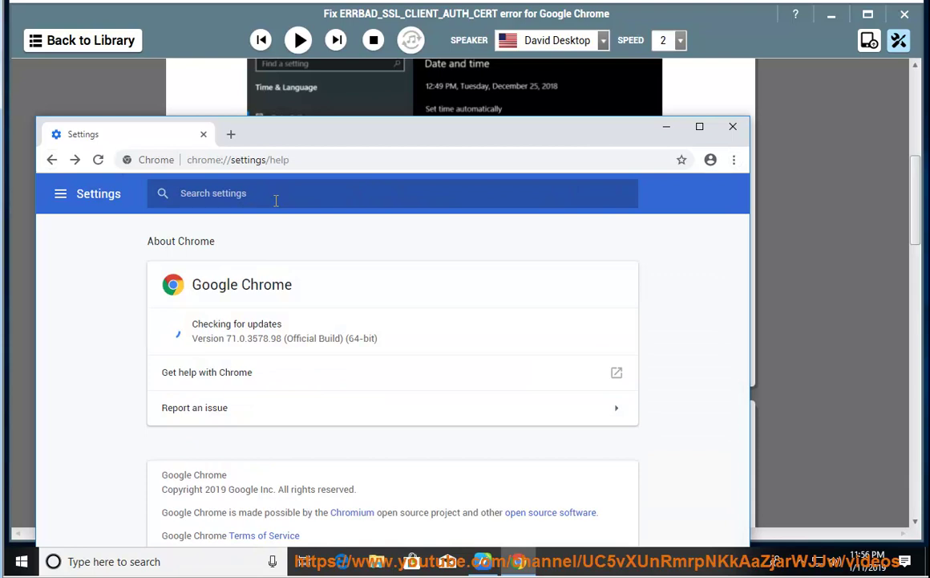
Step: Search settings for 'cache', open Clear browsing data, and cancel without clearing
text(ca)
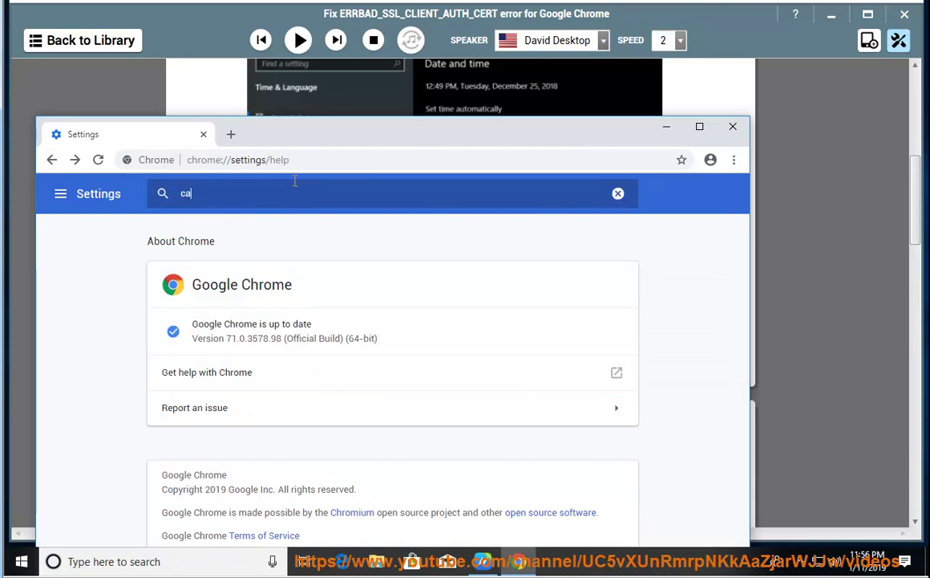
text(che)
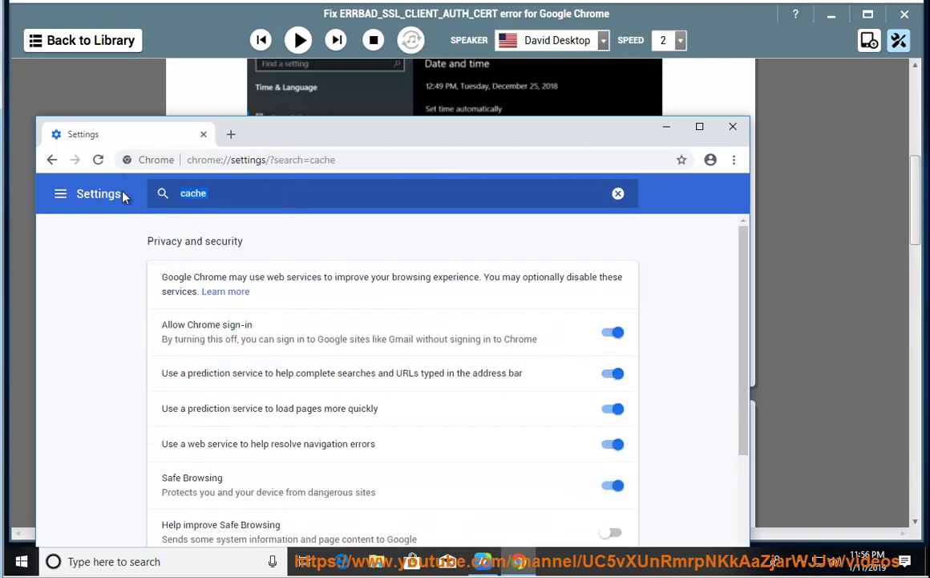
scroll(325, 468, down, 3)
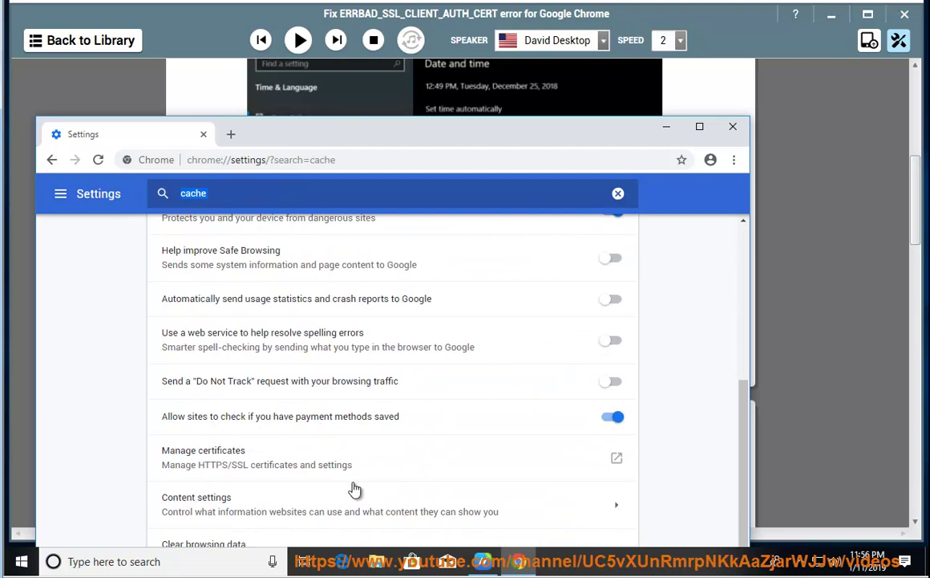
drag(507, 138, 579, 54)
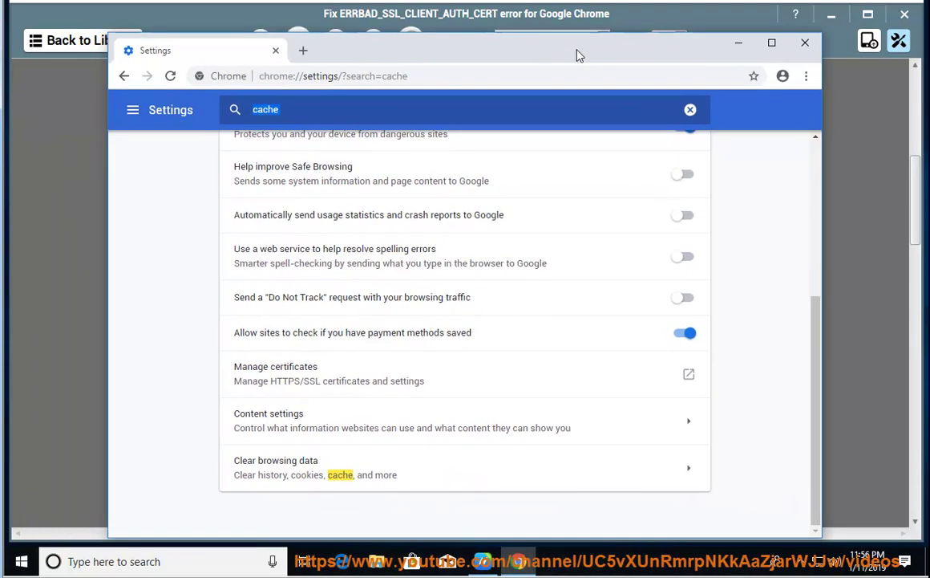
click(289, 472)
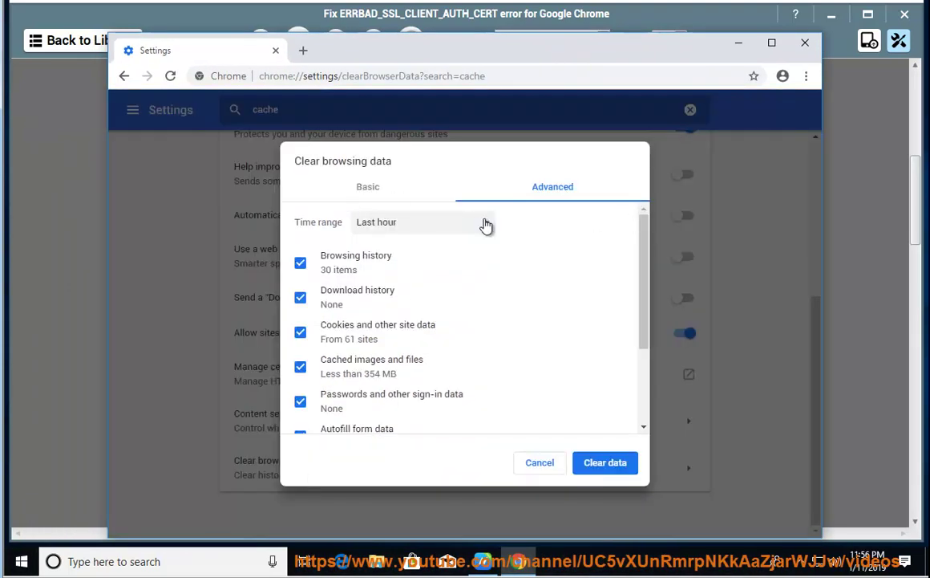
drag(644, 250, 436, 447)
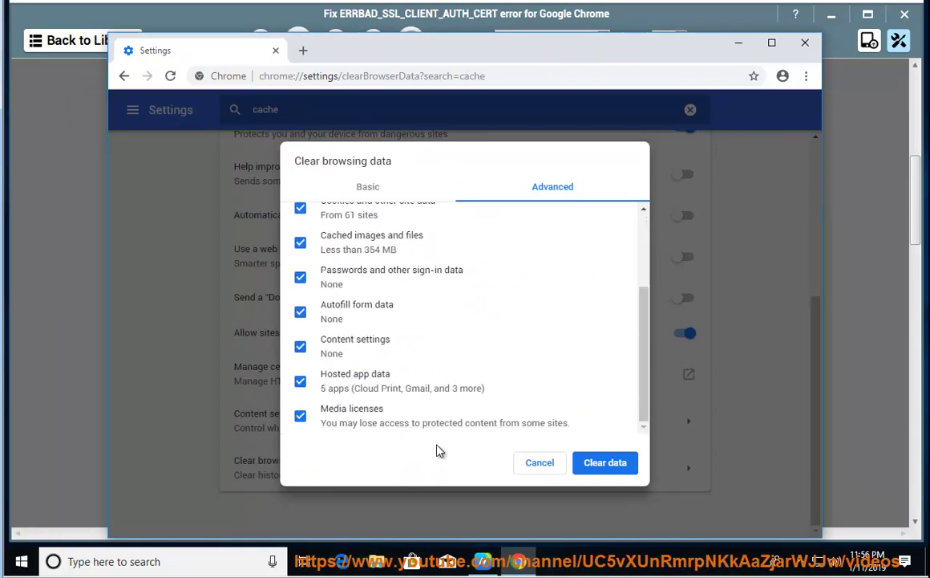
click(542, 465)
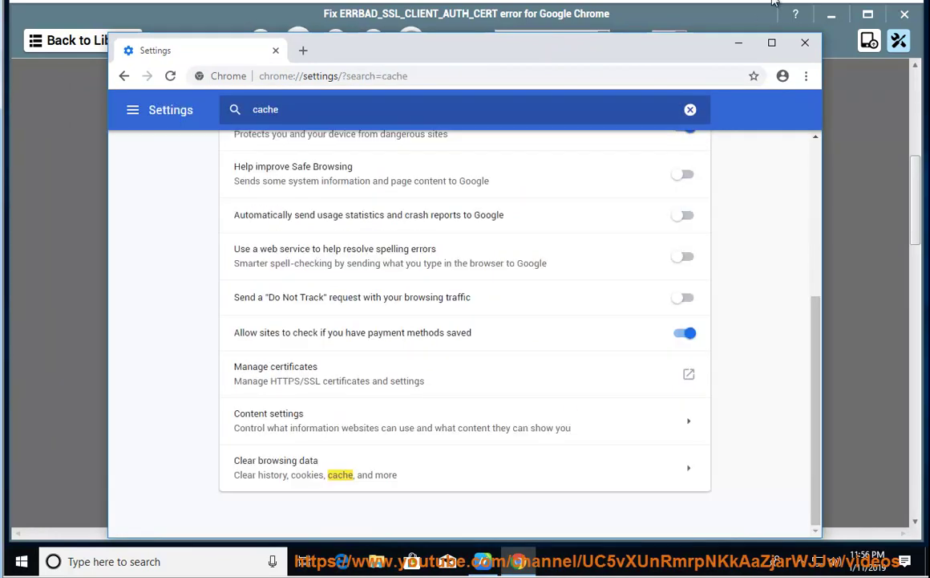
Step: Read tip 4 and its hint, pause at tip 5, select 'proxy', and start a Windows search
click(742, 44)
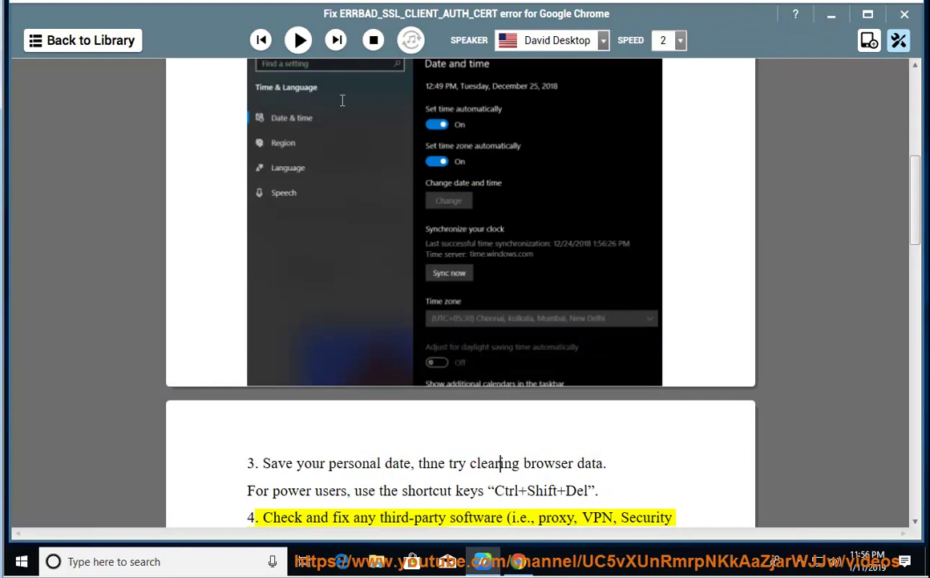
click(297, 41)
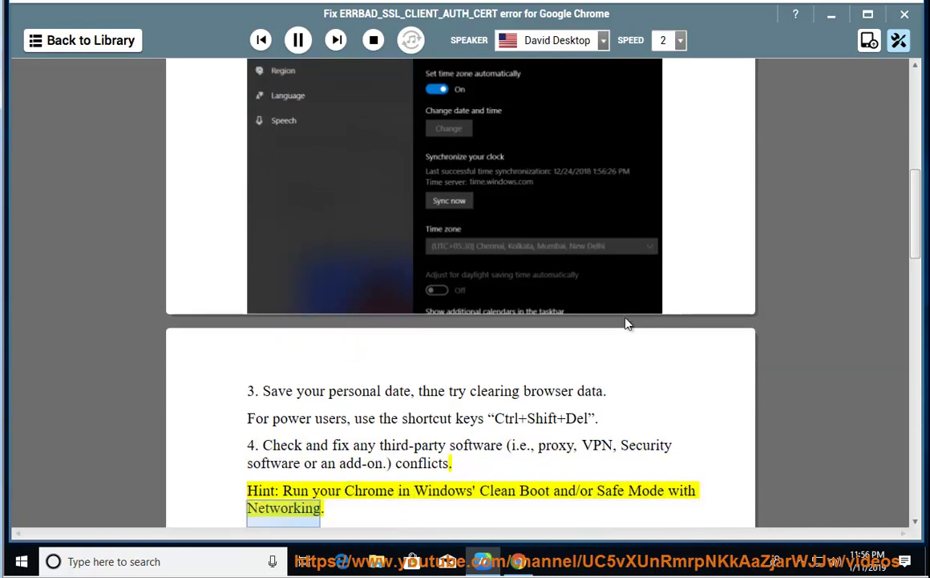
click(298, 40)
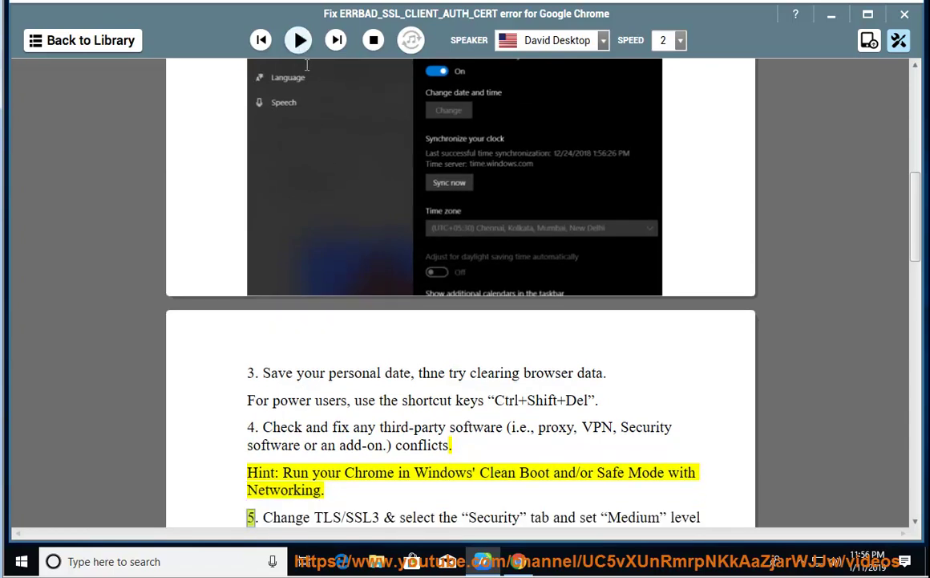
double_click(541, 427)
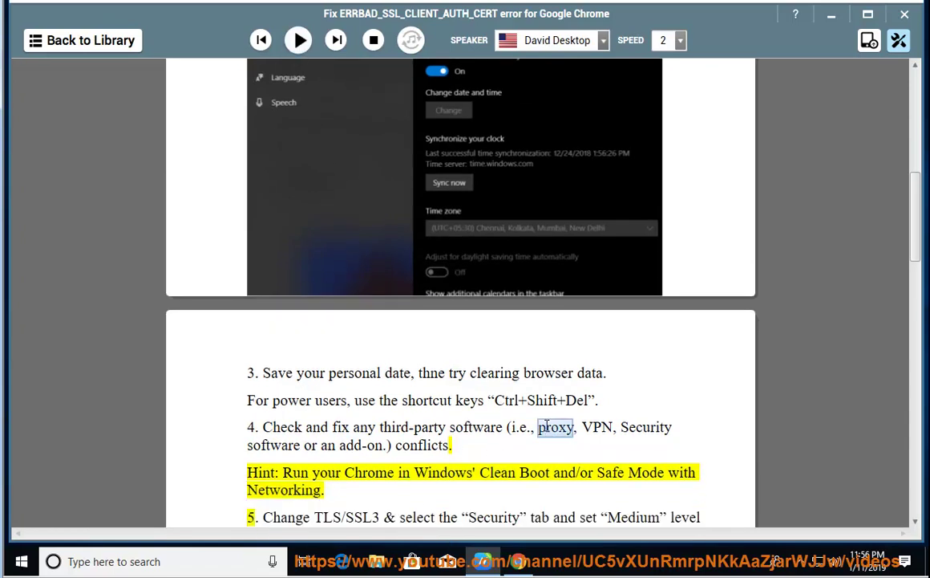
click(173, 560)
Step: Launch Internet Explorer via 'ie' search and open Internet Options' Connections LAN settings
text(ie)
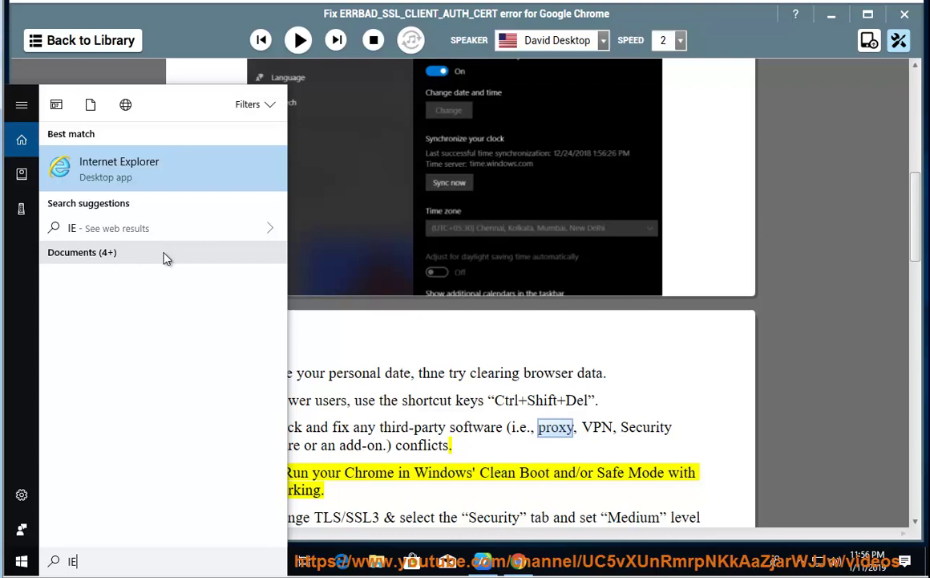
click(173, 178)
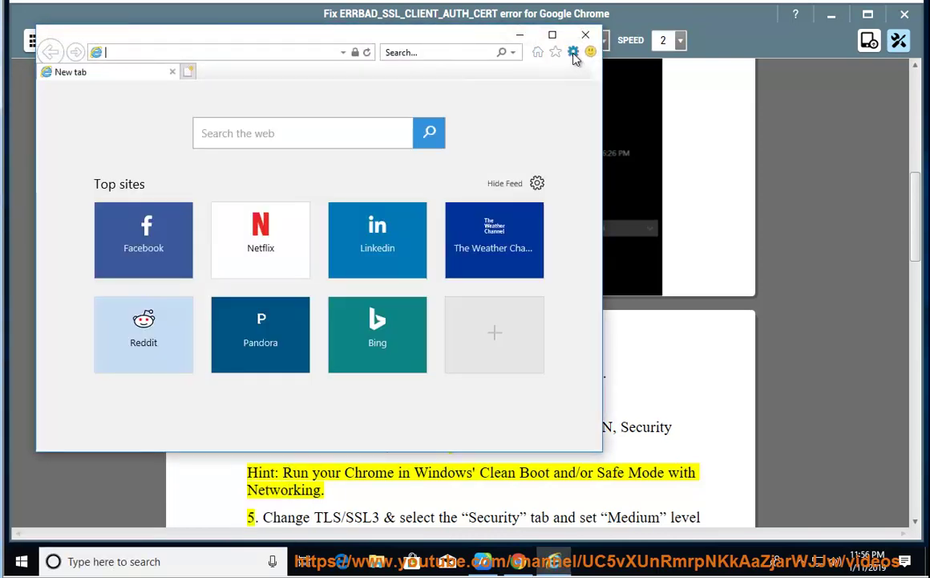
click(573, 55)
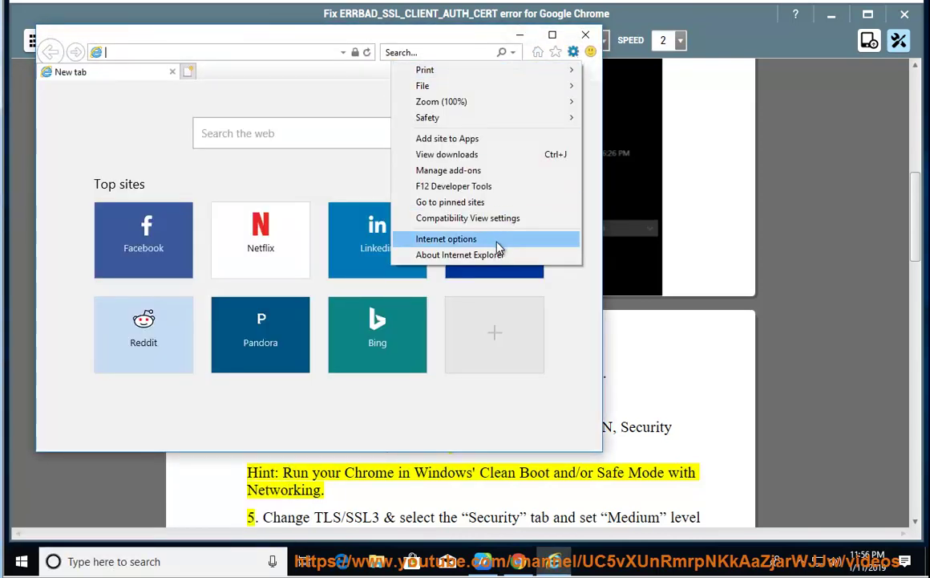
click(449, 237)
click(221, 72)
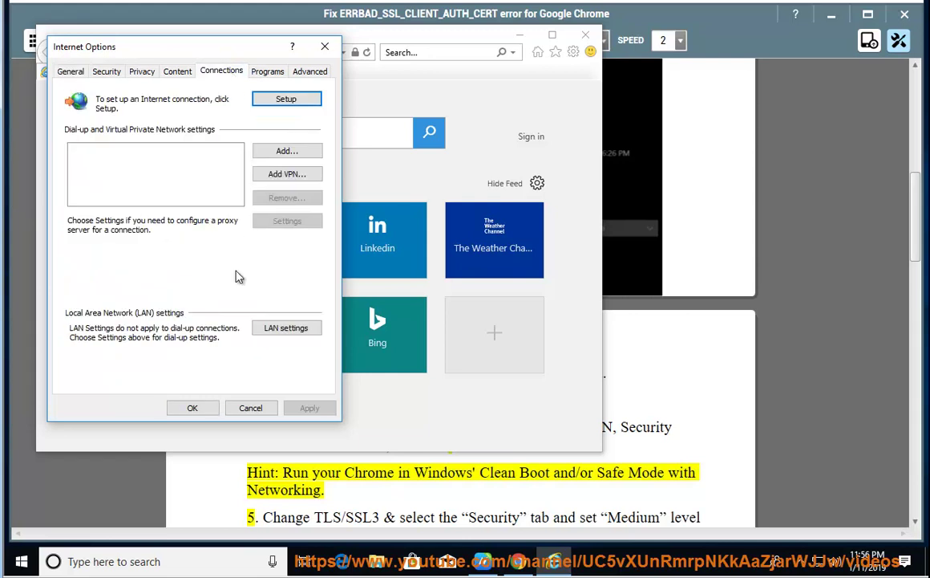
click(287, 328)
Step: Tick and untick 'Use a proxy server', confirm with OK, and close Internet Options
drag(243, 74, 533, 191)
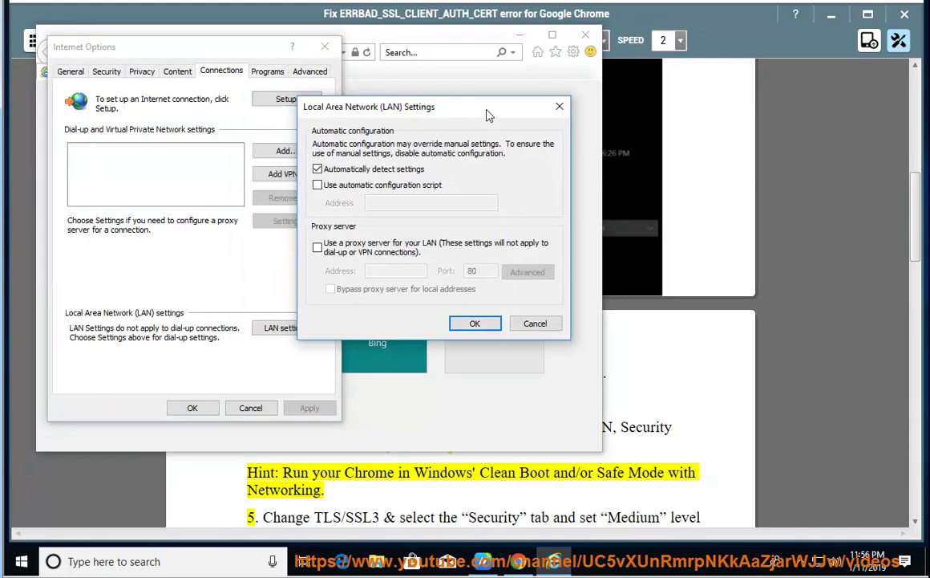
click(381, 329)
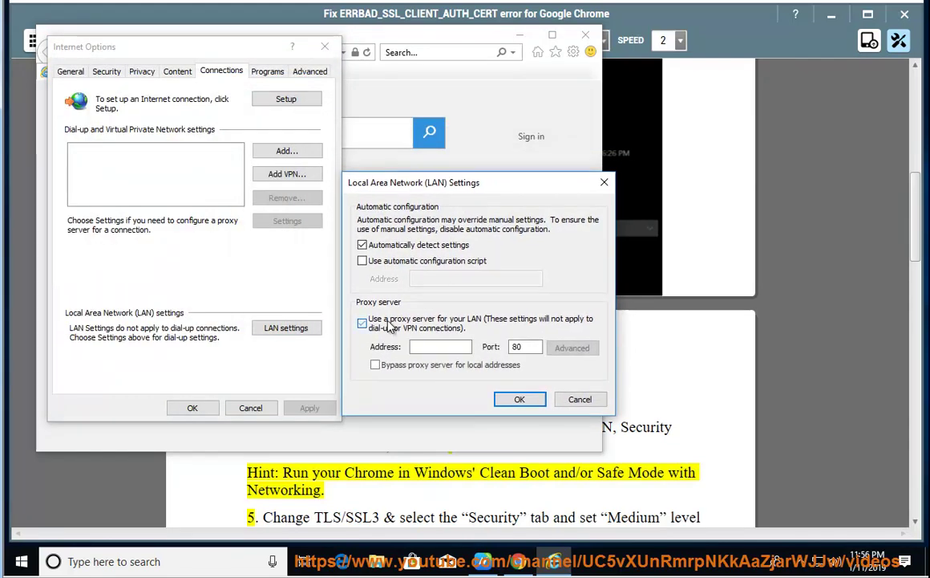
click(381, 328)
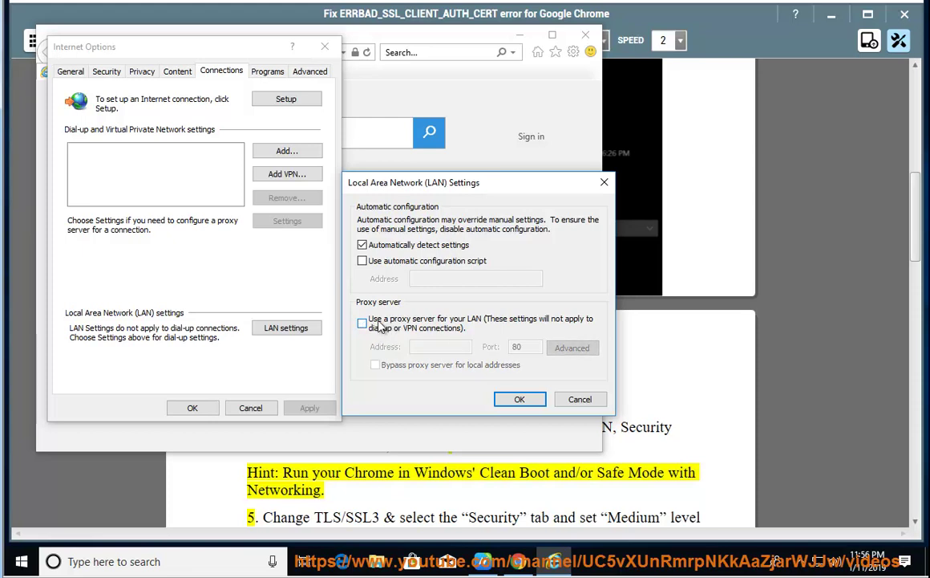
click(519, 398)
click(250, 407)
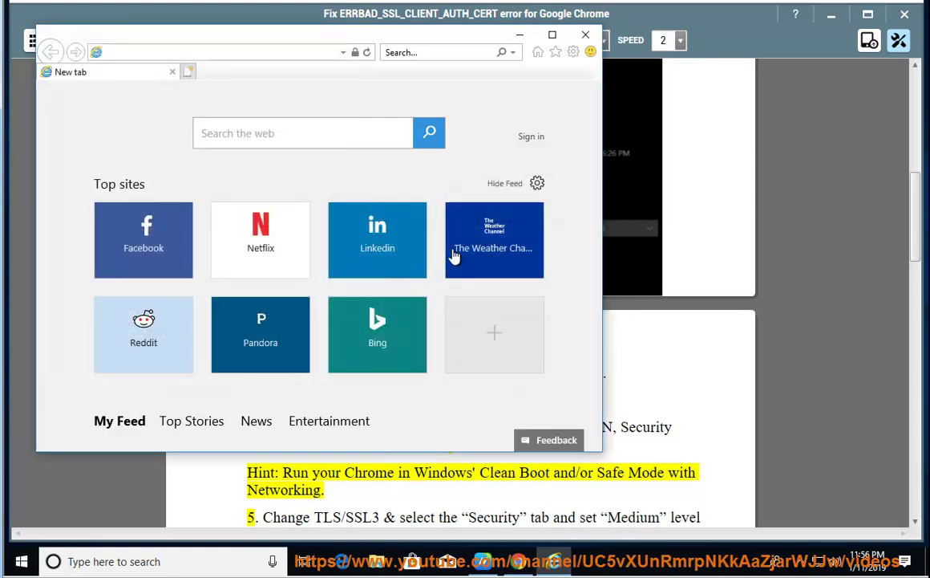
Step: Close IE, open Chrome's Extensions page, toggle Google Docs Offline off and on, and minimize Chrome
click(586, 35)
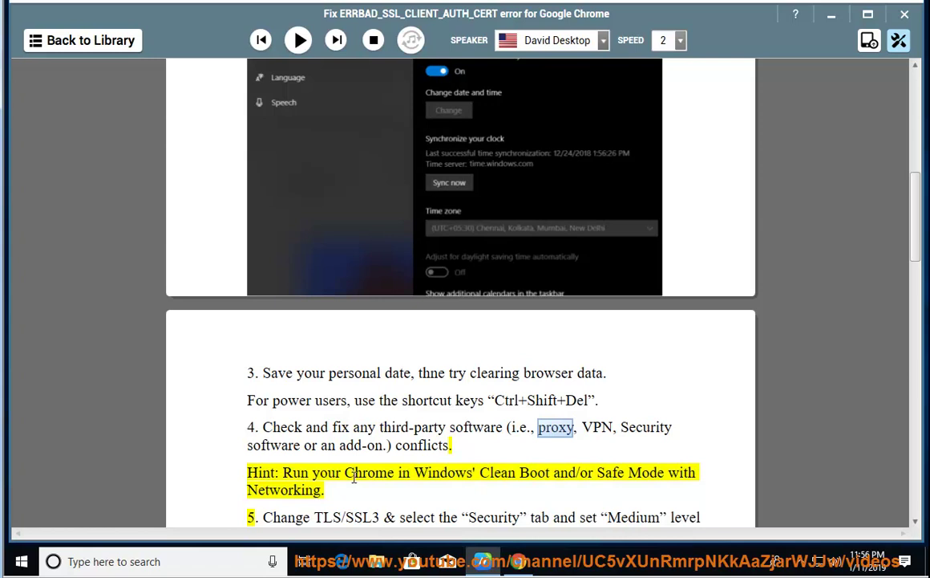
key(alt+Tab)
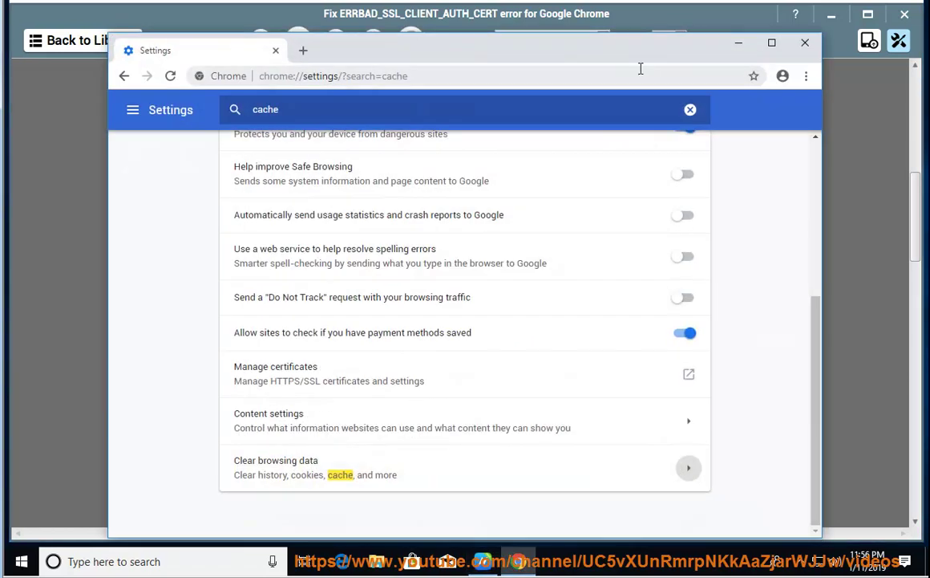
click(806, 76)
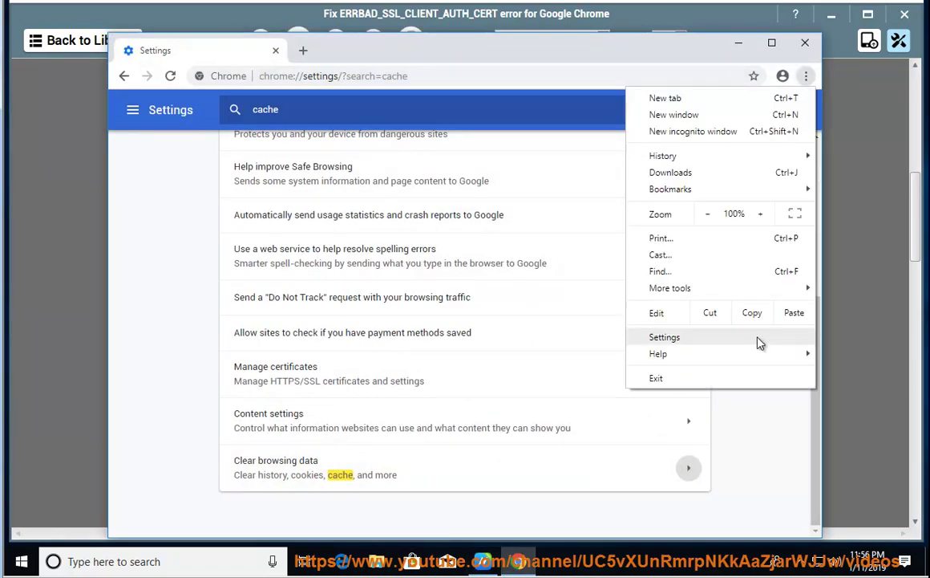
mouse_move(670, 288)
click(534, 344)
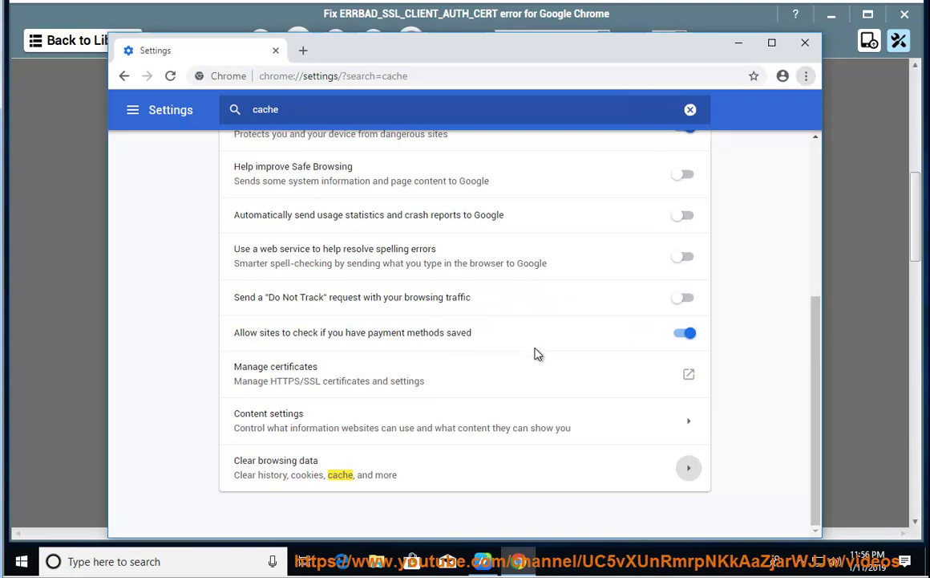
click(437, 245)
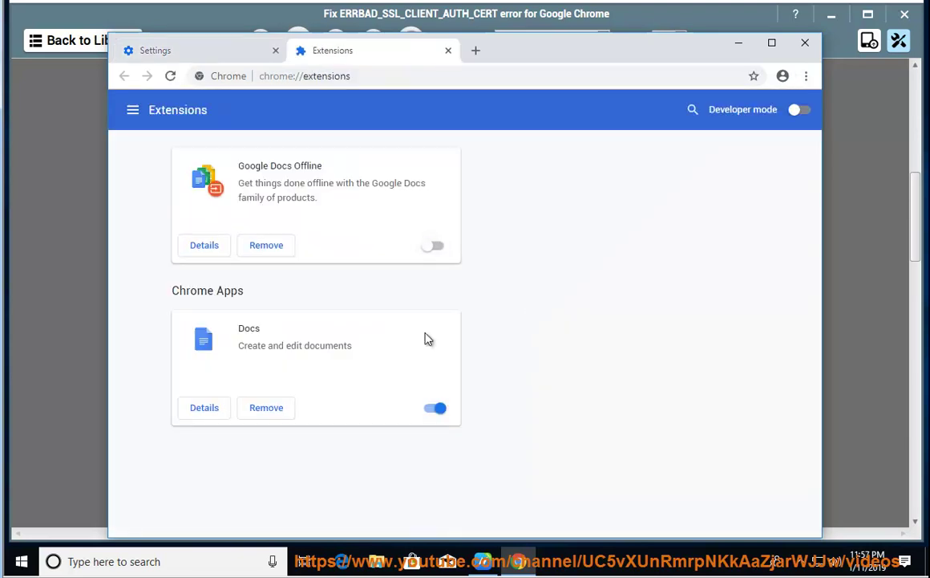
click(435, 408)
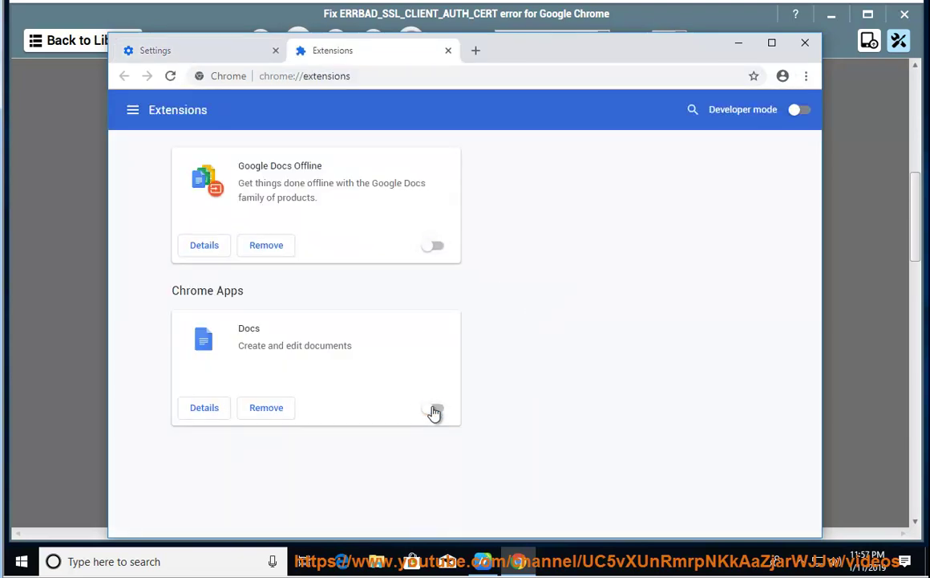
click(437, 245)
click(739, 43)
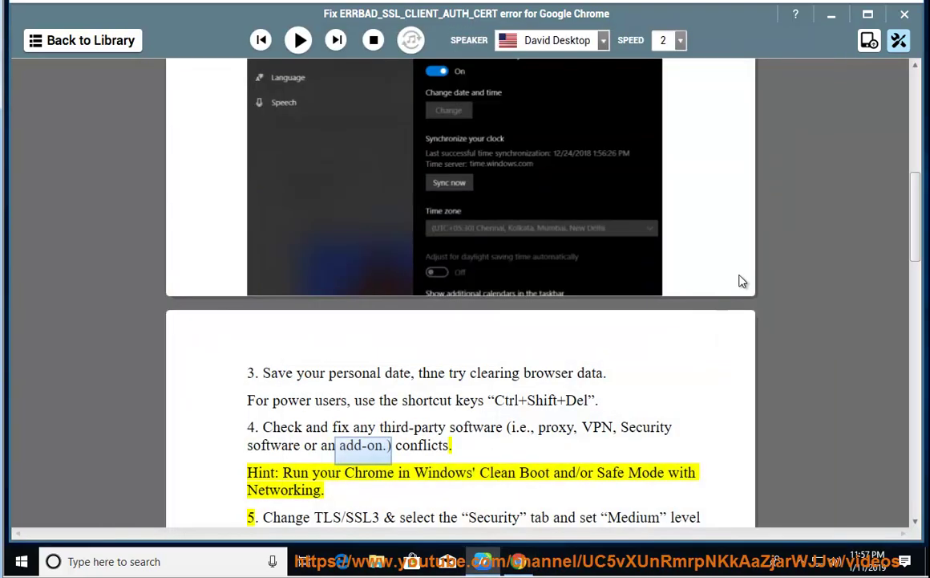
Step: Select 'Clean Boot' in the guide's hint and launch Task Manager from the taskbar
click(618, 423)
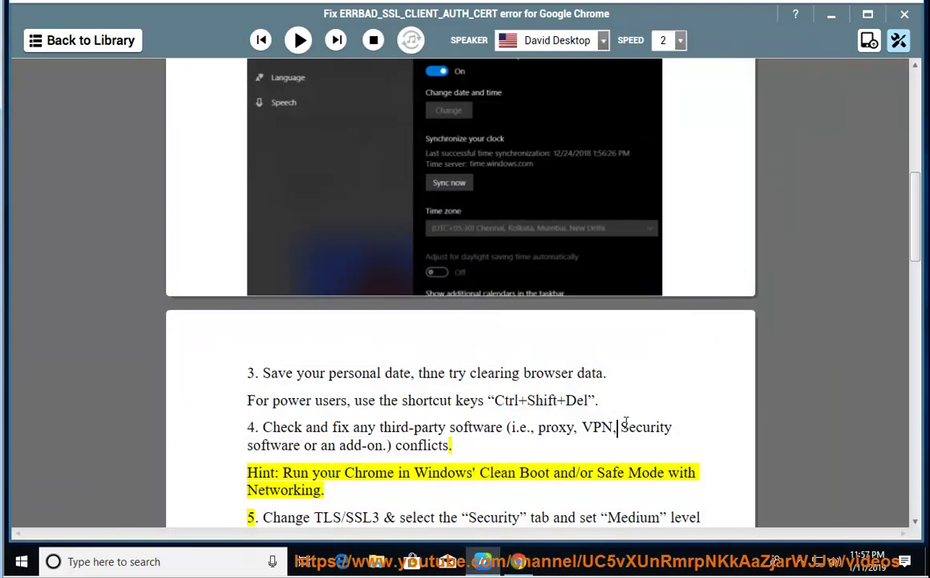
drag(535, 472, 479, 475)
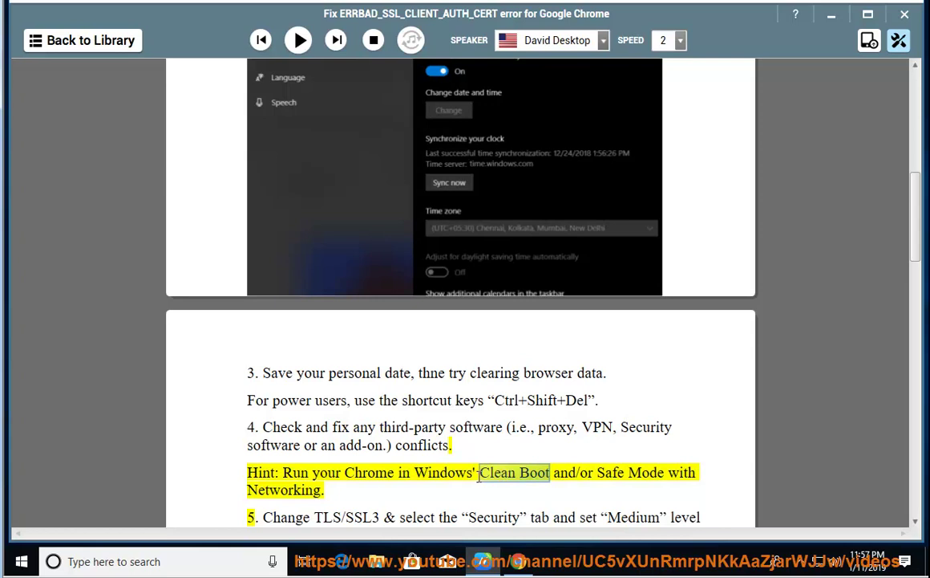
right_click(521, 561)
click(633, 496)
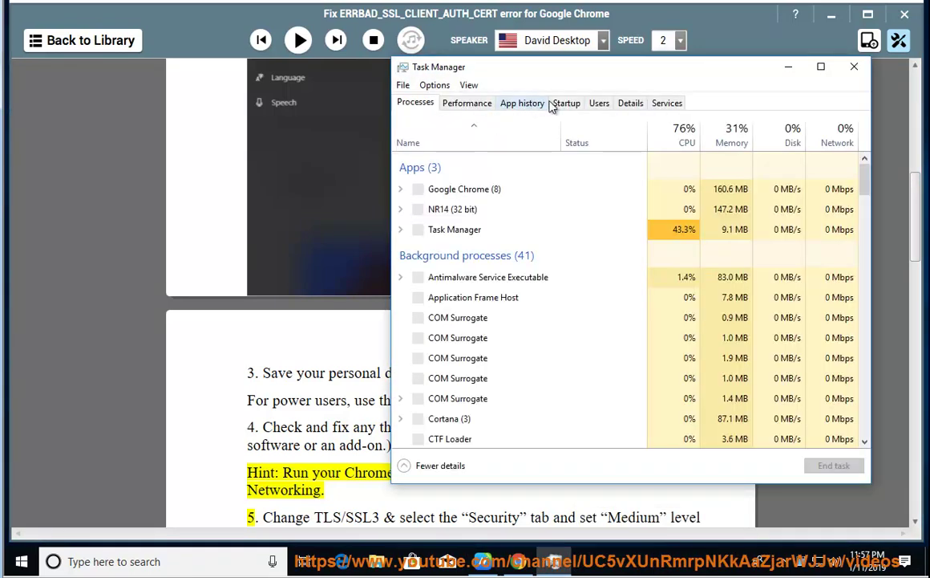
Step: Disable iTunes Mobile Device Helper on the Startup tab, review other entries, and close Task Manager
click(567, 104)
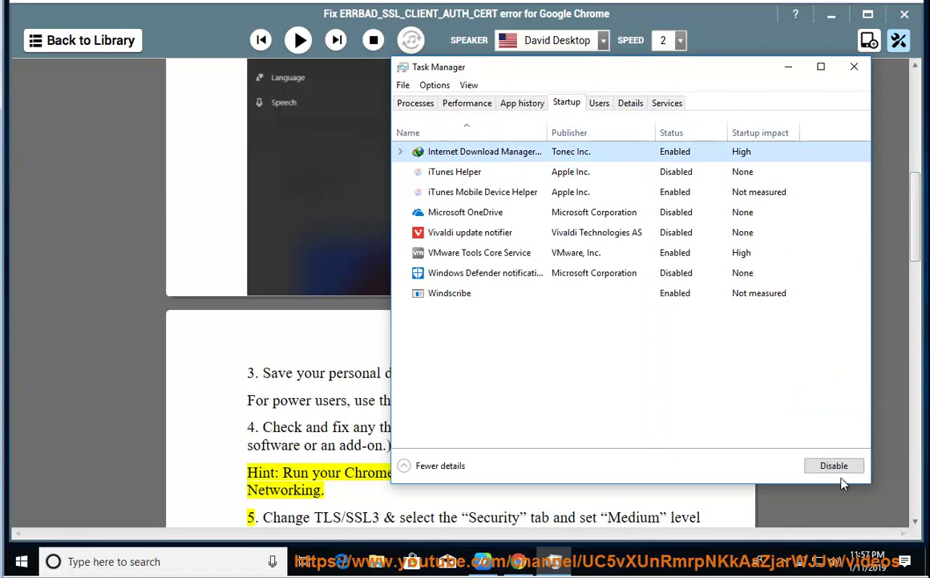
click(706, 175)
click(726, 192)
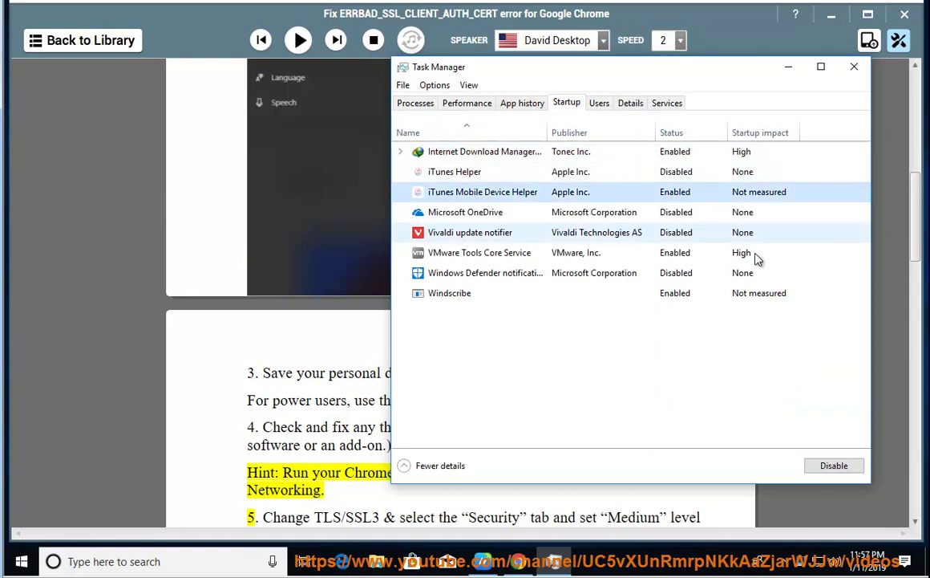
click(834, 466)
click(582, 211)
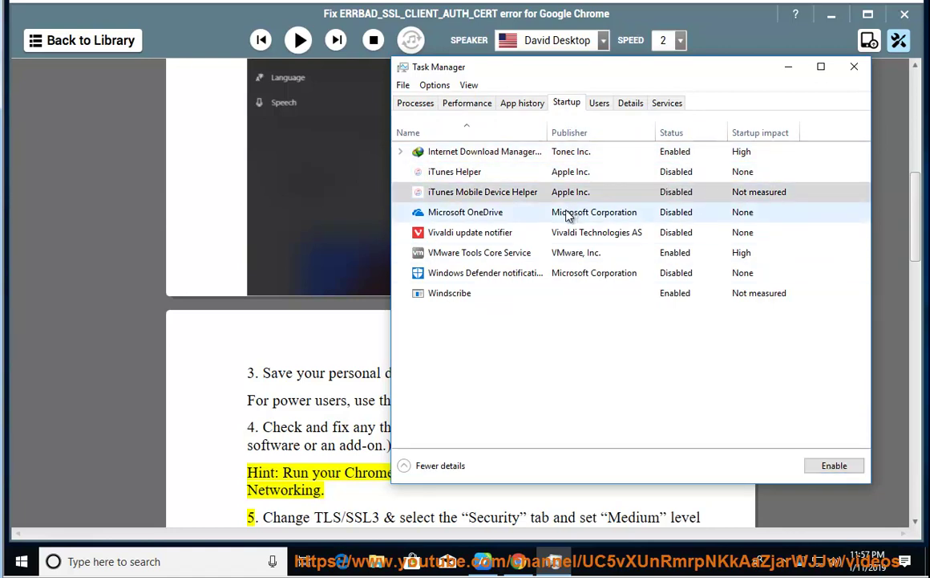
click(636, 255)
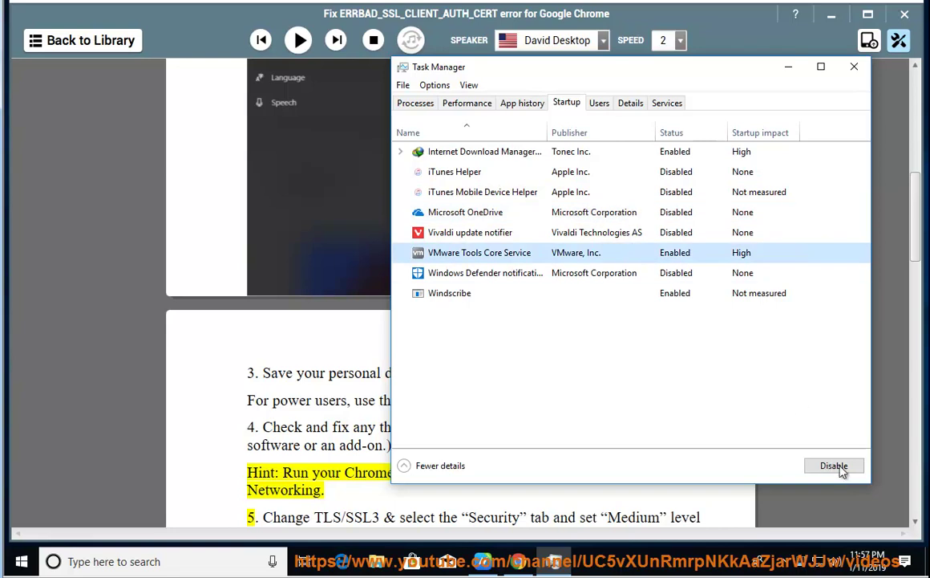
click(574, 293)
click(842, 471)
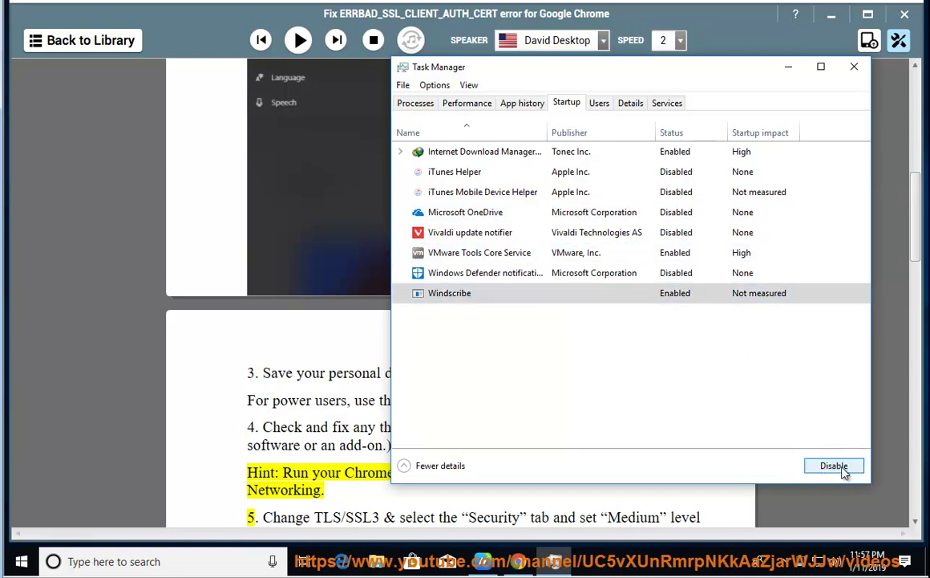
click(855, 68)
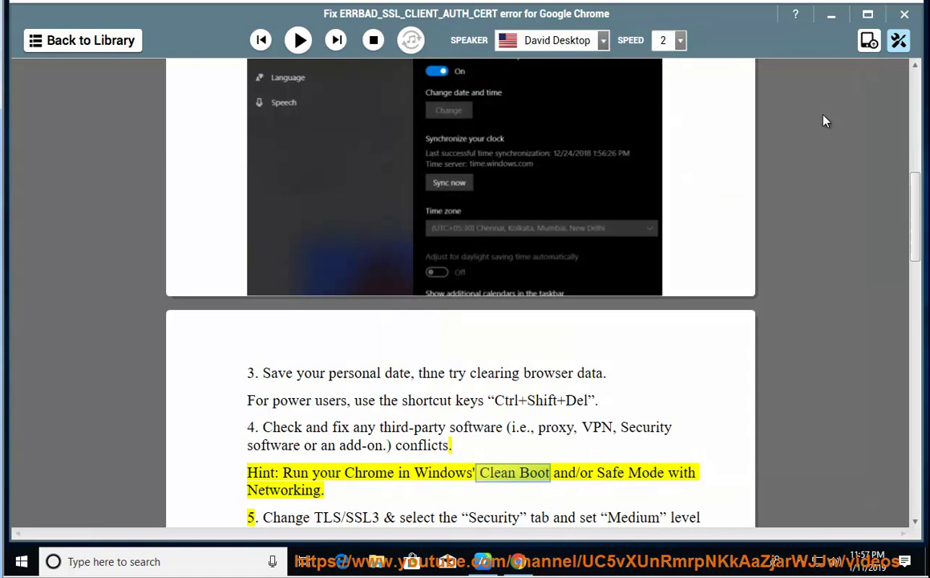
key(super+r)
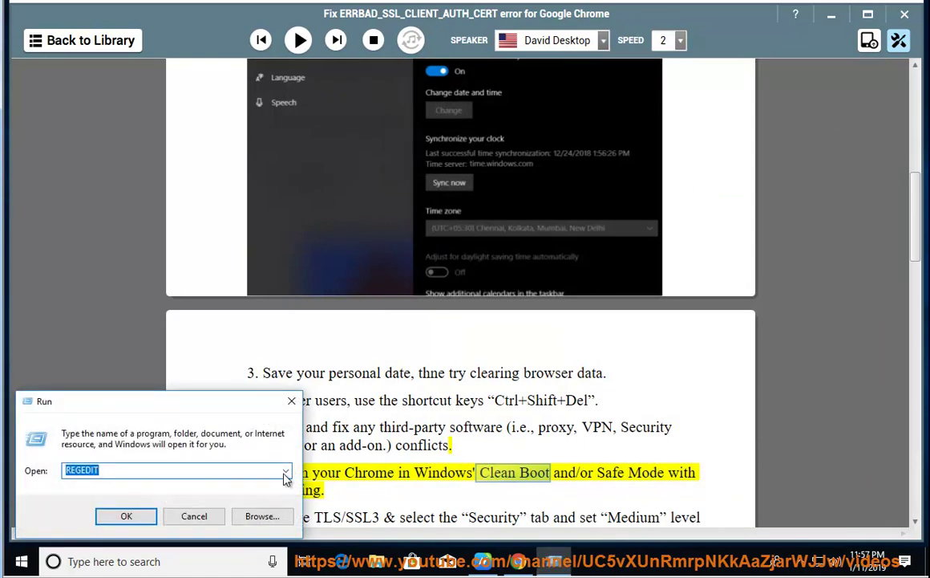
click(286, 473)
click(198, 469)
text(MSCONFIG)
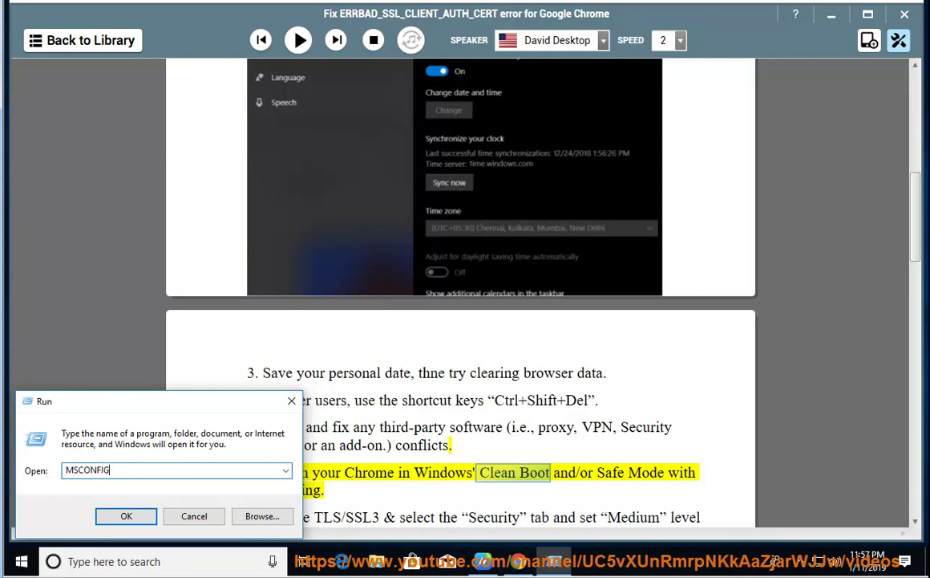
drag(217, 469, 5, 472)
click(147, 520)
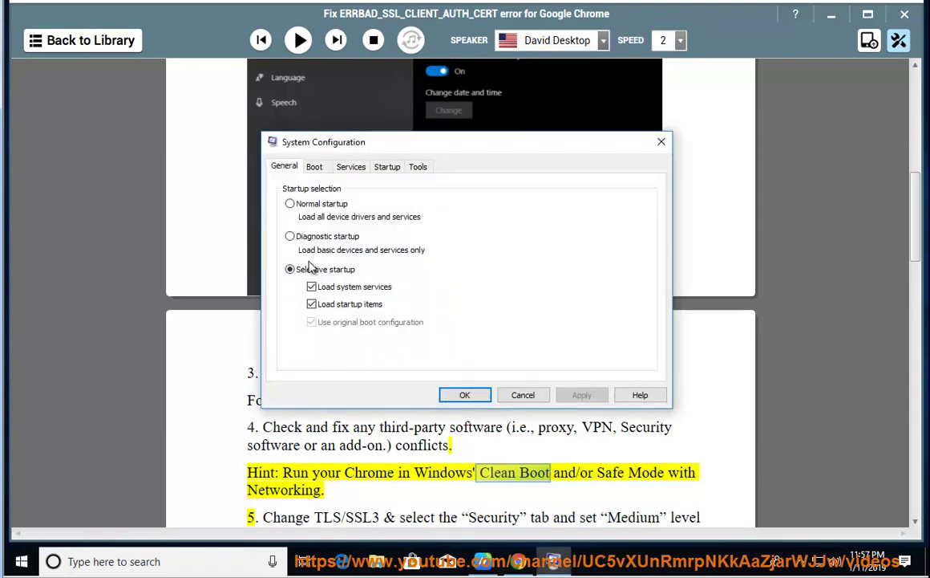
click(350, 167)
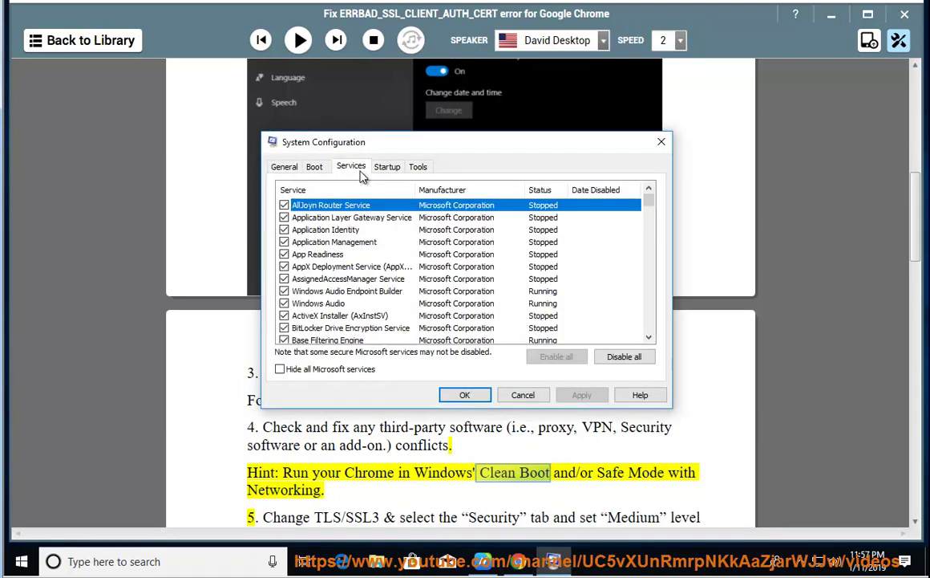
click(312, 374)
click(624, 357)
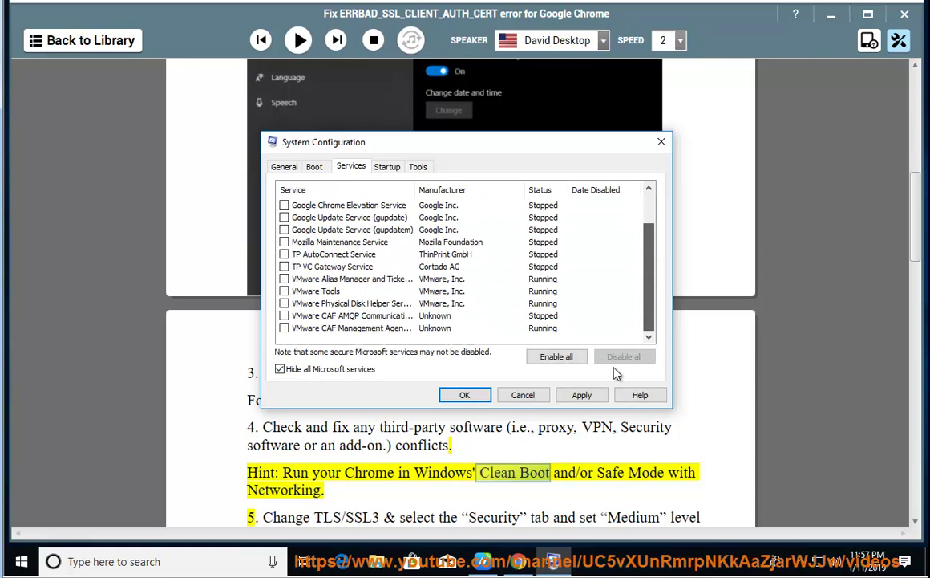
click(525, 396)
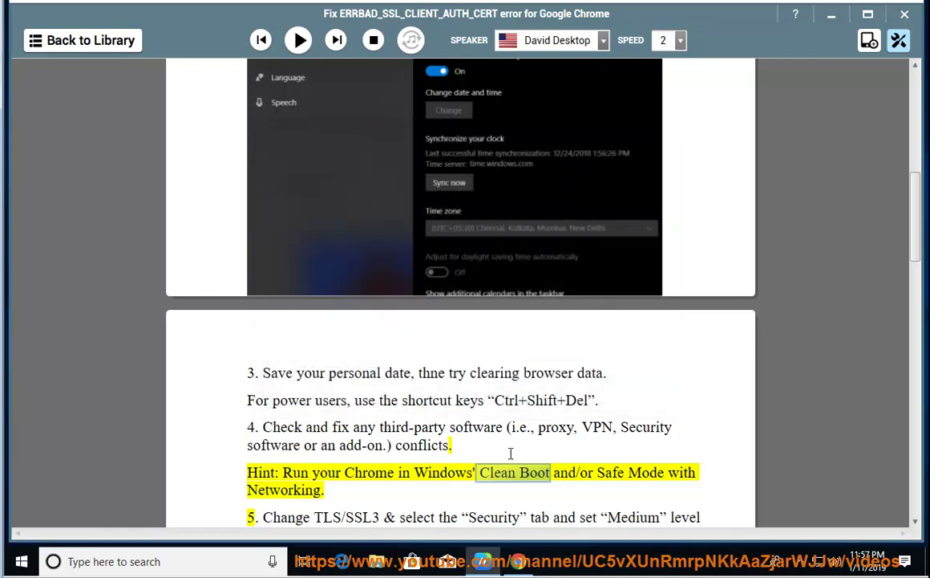
Step: Resume reading aloud past the hint into step 5 and select part of its text
click(298, 41)
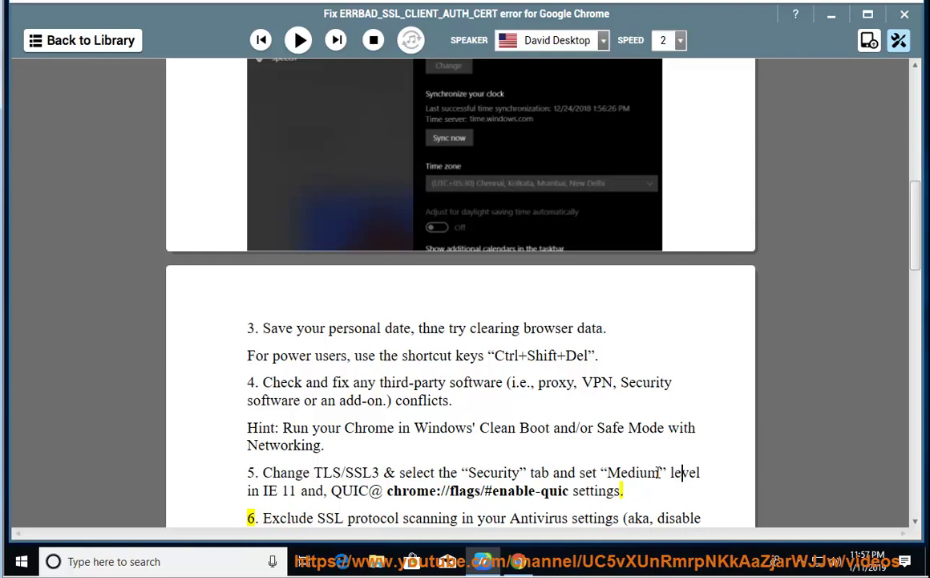
drag(681, 473, 491, 473)
Step: Launch Internet Explorer and confirm the Internet zone security level is Medium-high
click(119, 562)
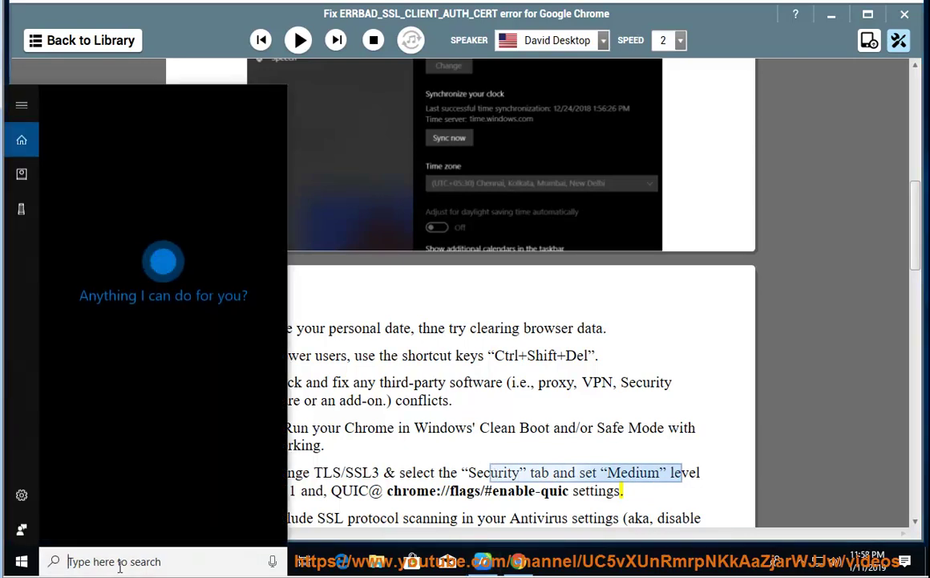
text(IE)
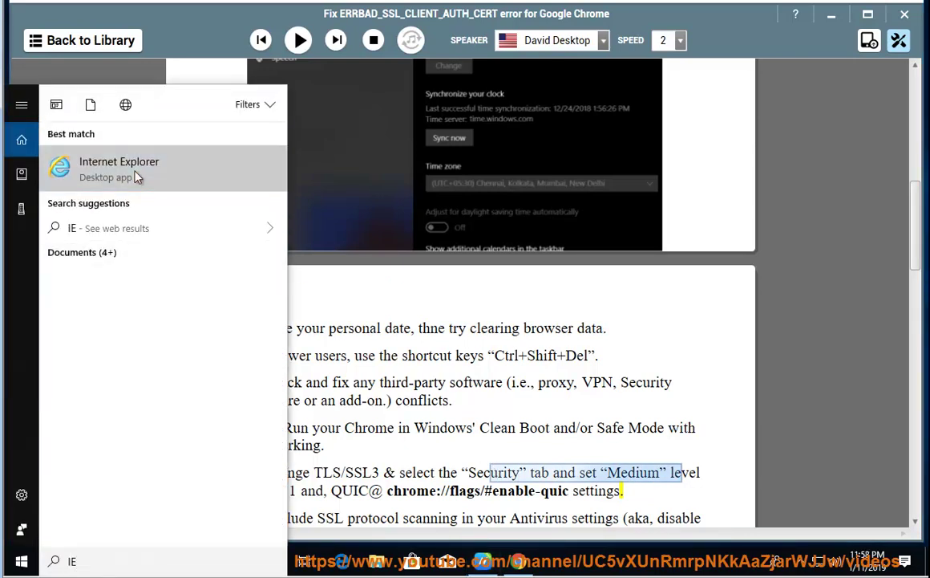
click(136, 177)
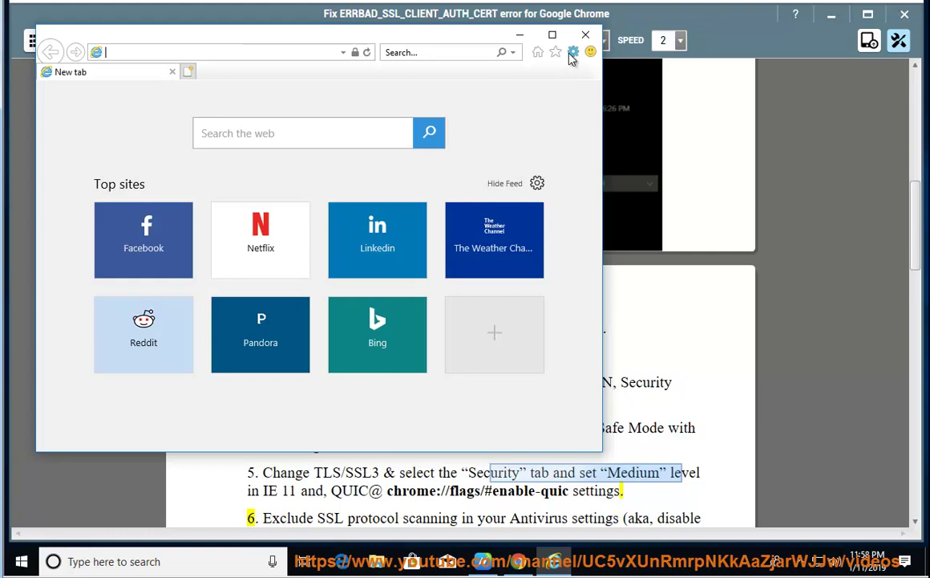
click(572, 52)
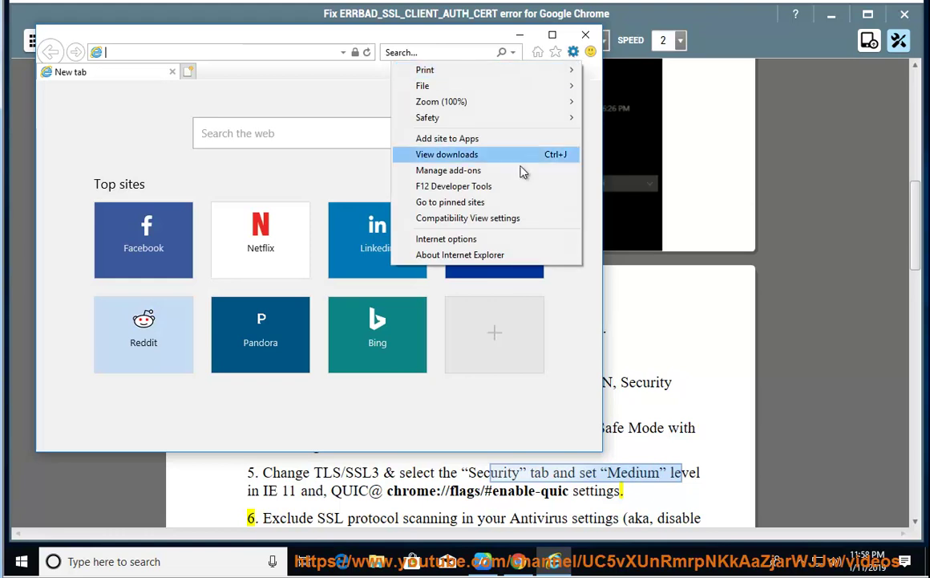
click(461, 238)
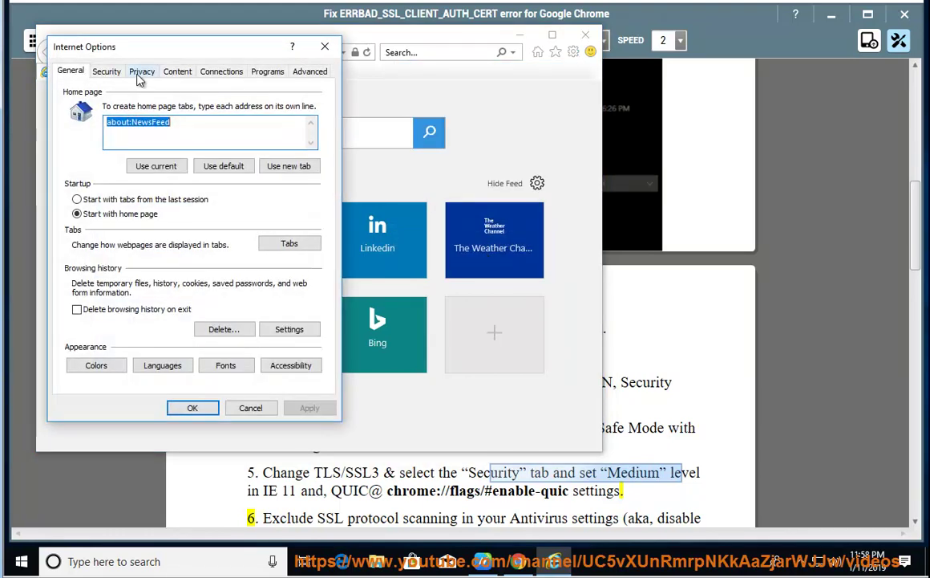
click(141, 74)
click(108, 72)
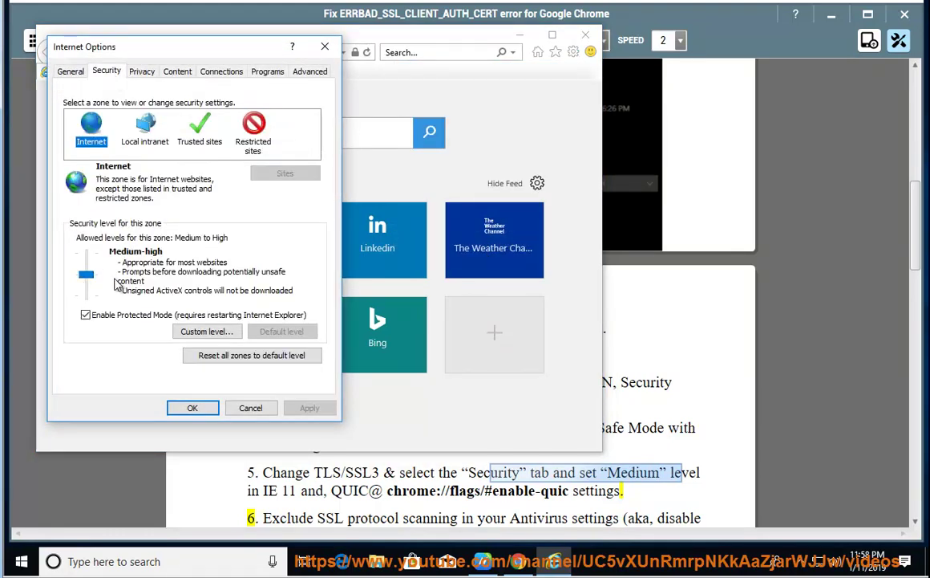
click(86, 277)
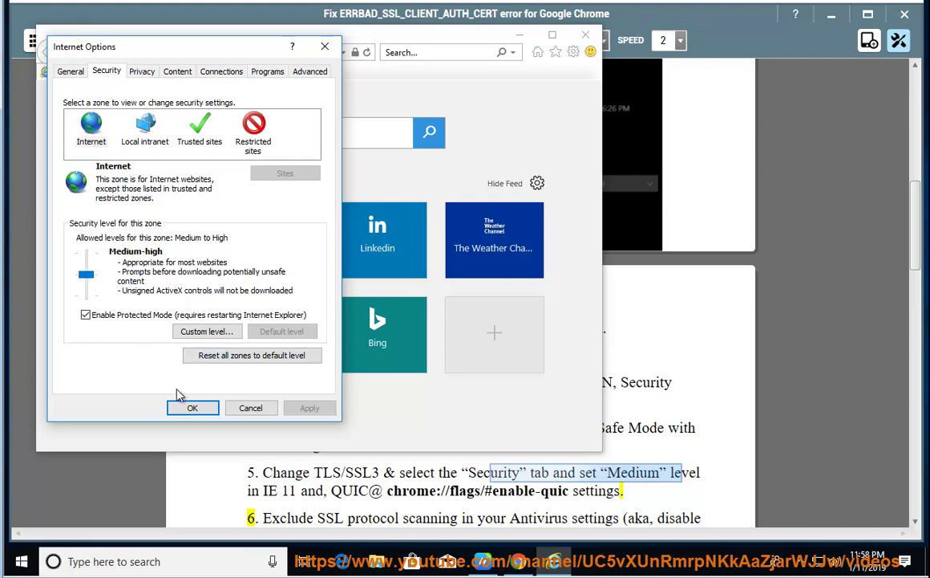
click(258, 409)
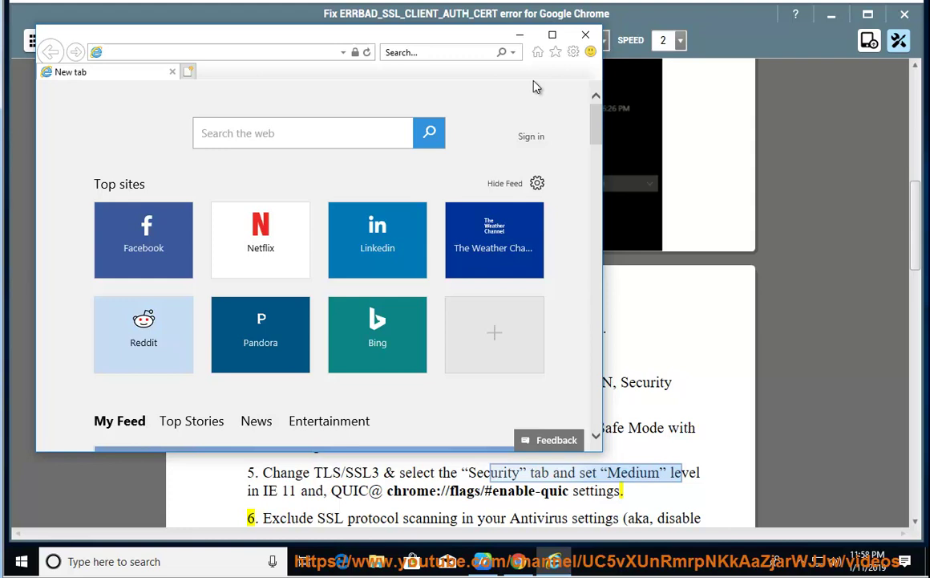
Step: Tick Use SSL 3.0 in IE's Advanced options, cancel the change, and close Internet Explorer
click(571, 53)
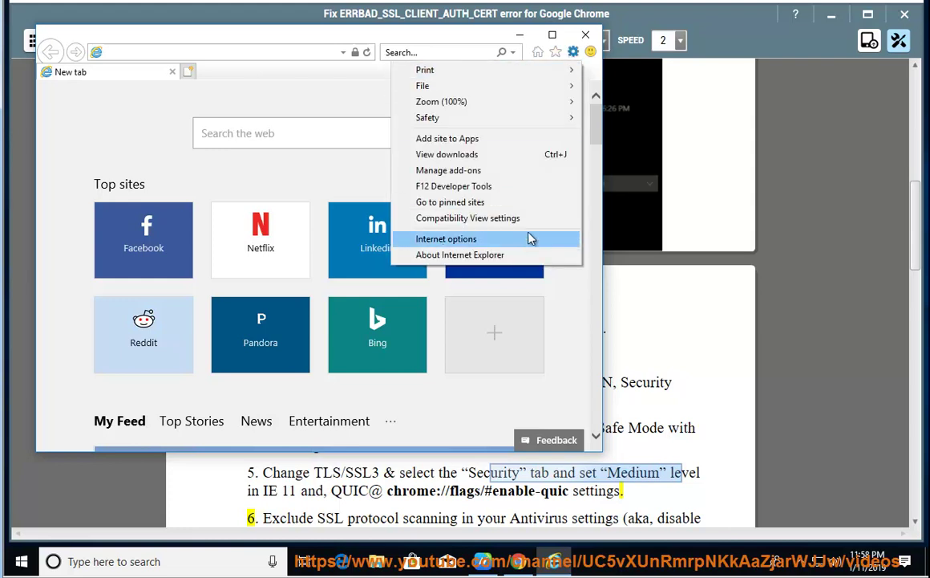
click(532, 236)
click(308, 72)
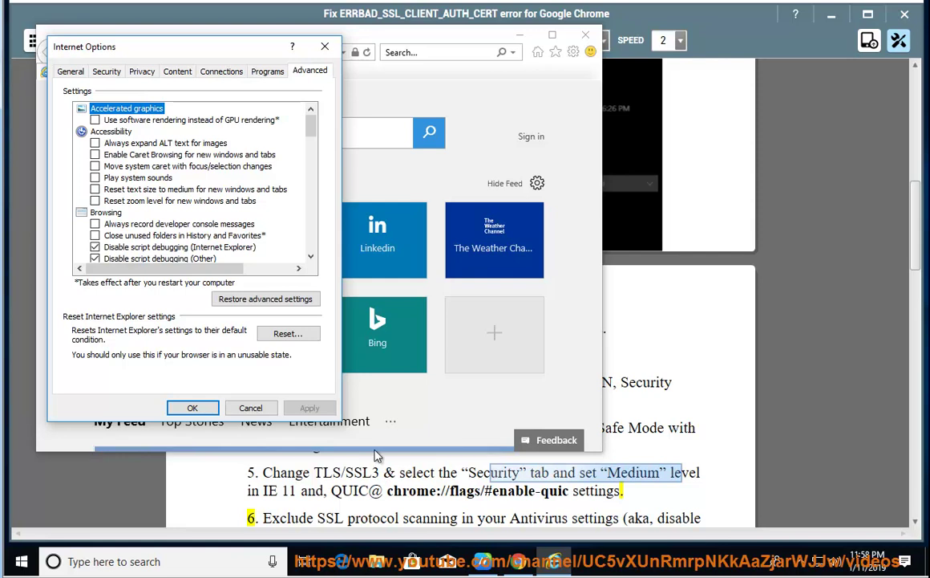
drag(311, 124, 321, 178)
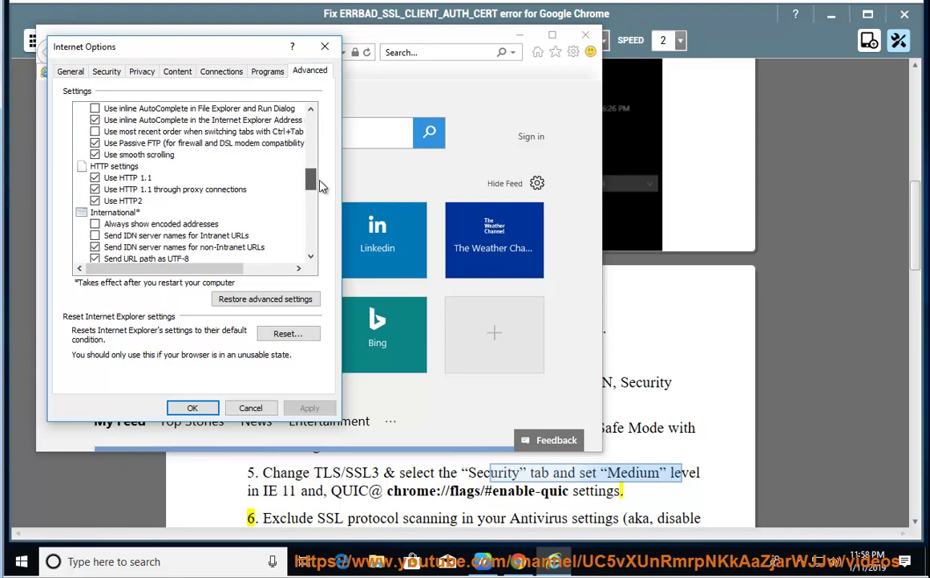
drag(321, 179, 326, 251)
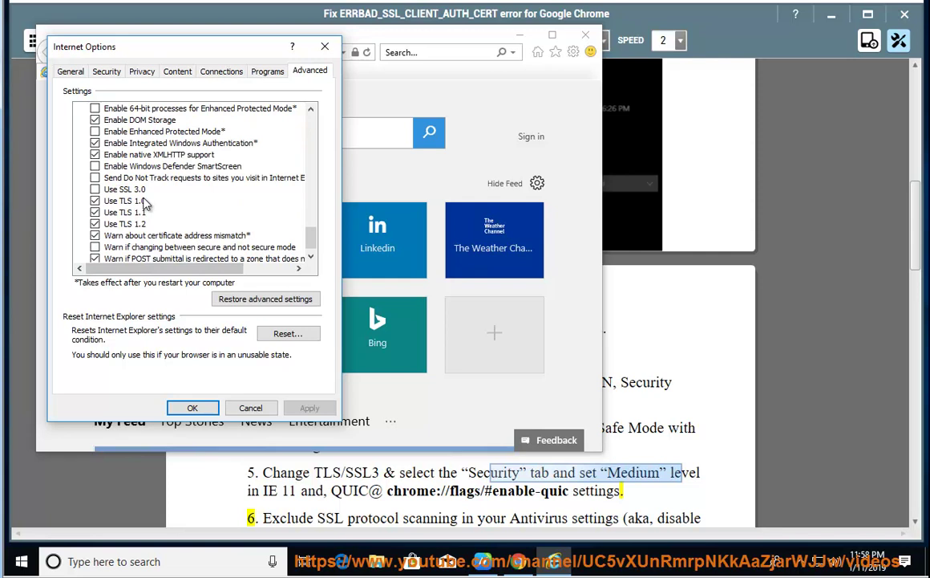
click(95, 190)
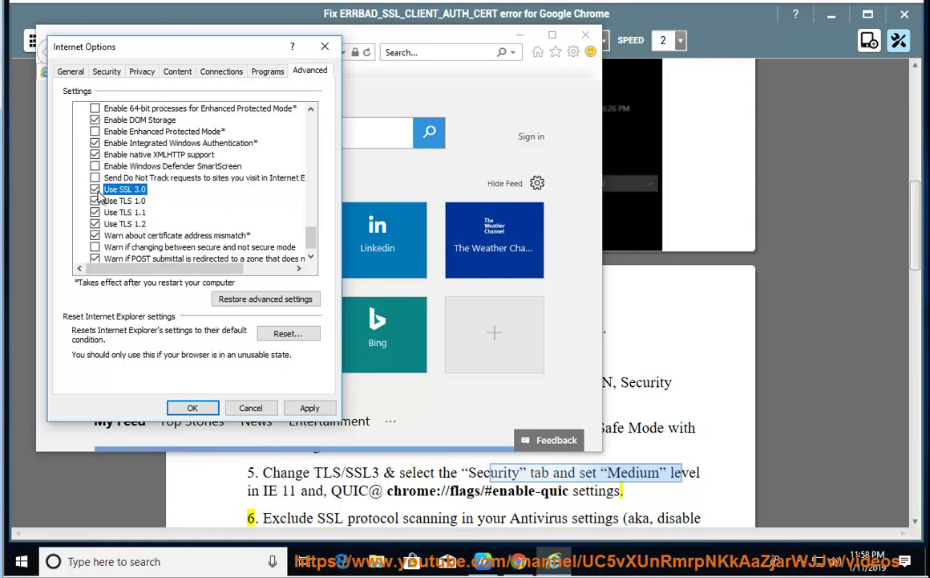
click(247, 408)
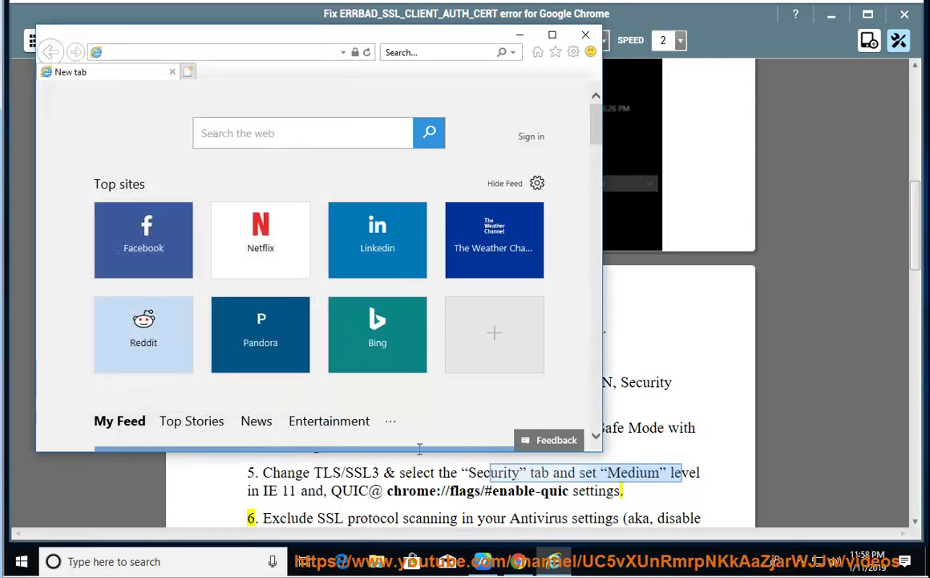
click(586, 35)
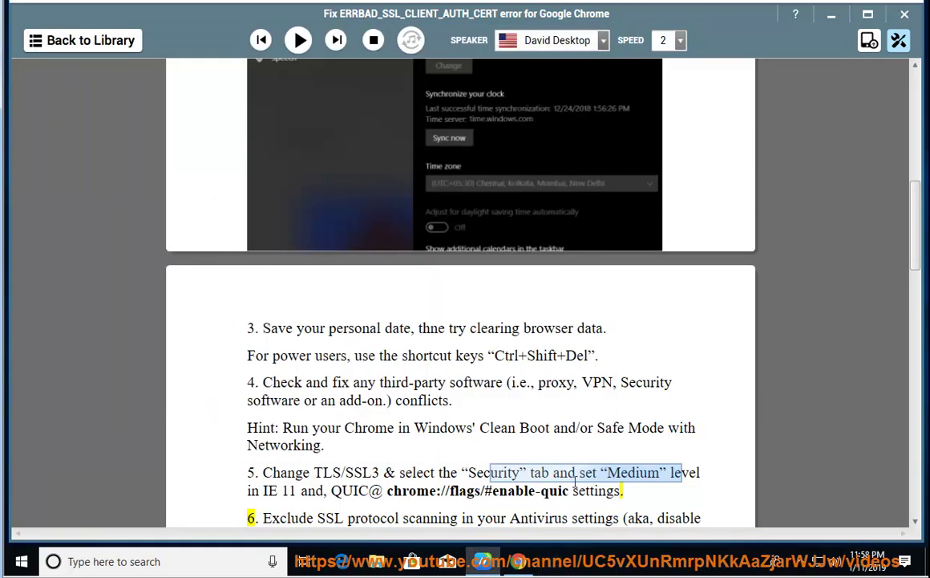
Step: Copy the guide's chrome://flags/#enable-quic address from step 5
double_click(347, 492)
drag(567, 492, 392, 490)
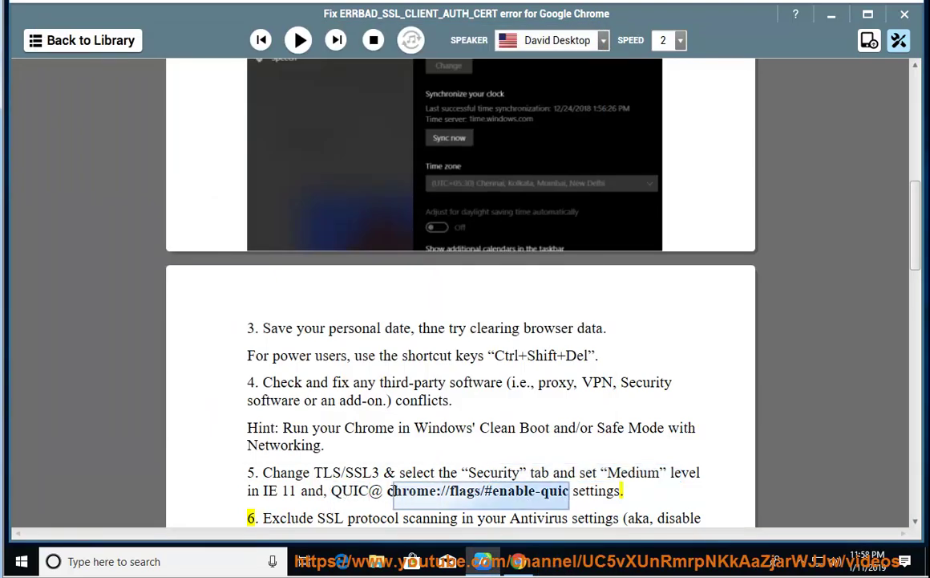
right_click(454, 360)
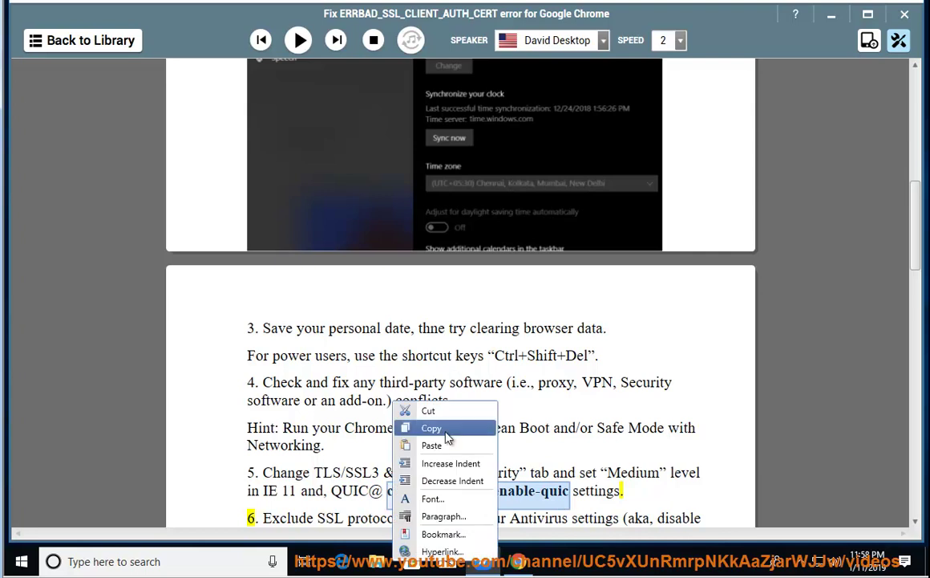
click(417, 387)
Step: Load chrome://flags/#enable-quic in Chrome's address bar by pasting it
click(521, 562)
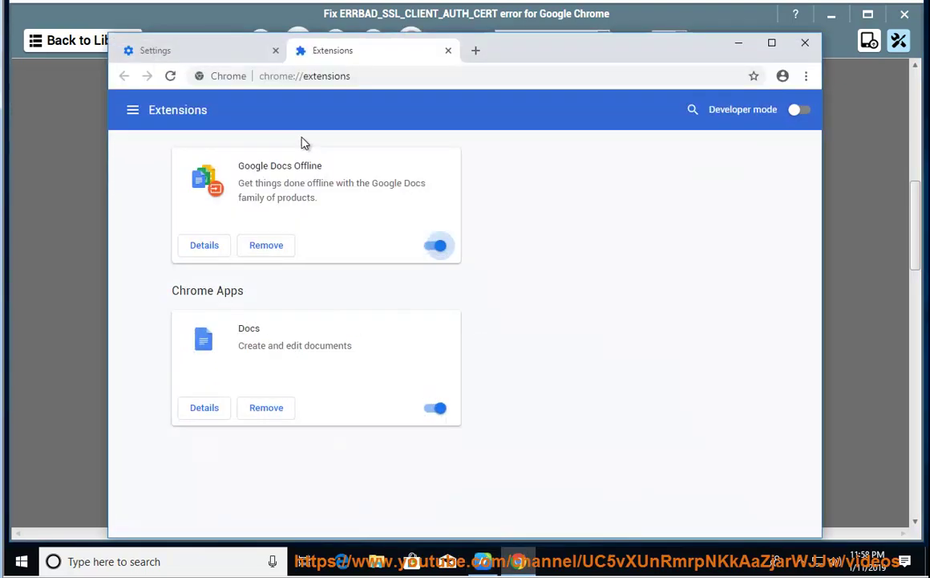
click(353, 75)
key(Delete)
right_click(343, 76)
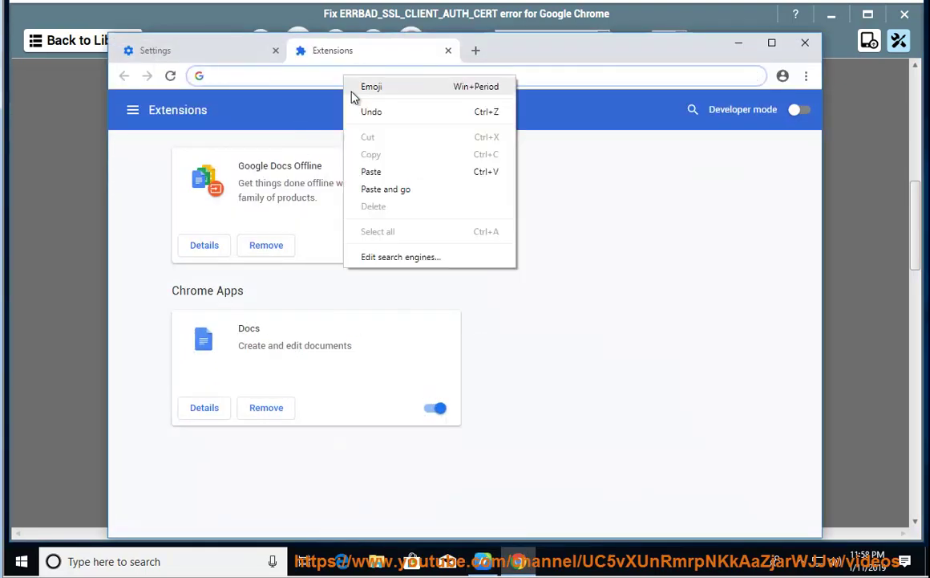
click(372, 172)
key(Return)
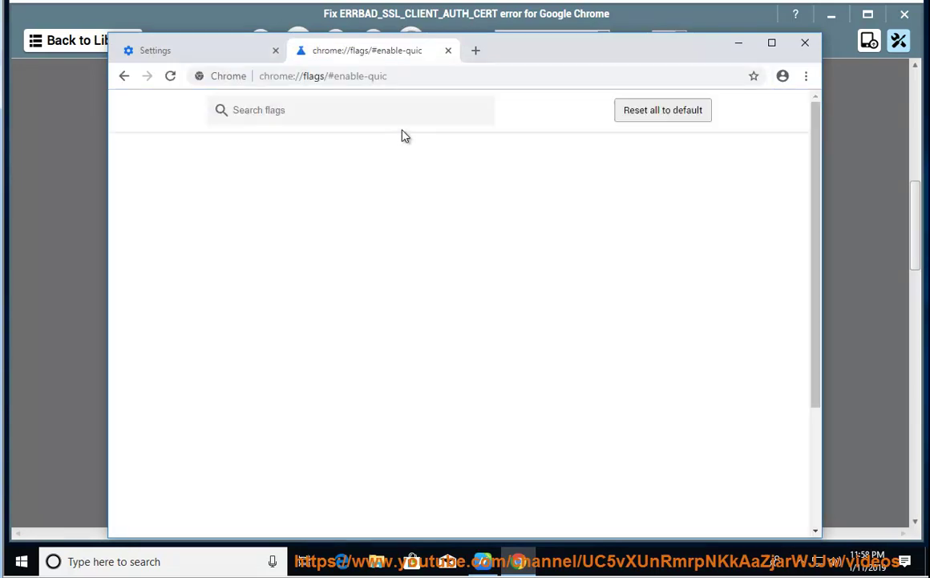
Step: Switch Experimental QUIC protocol to Disabled, then return it to Default
click(672, 171)
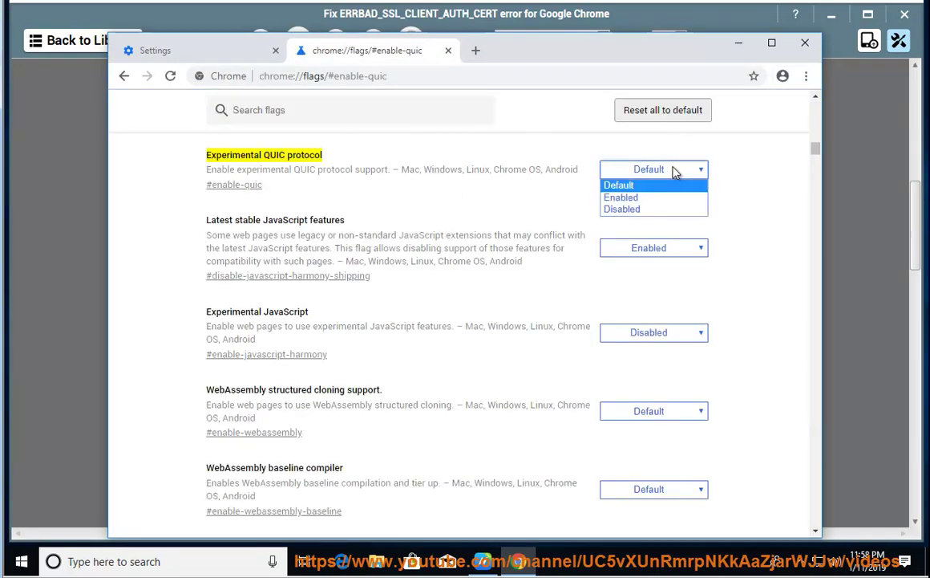
click(638, 210)
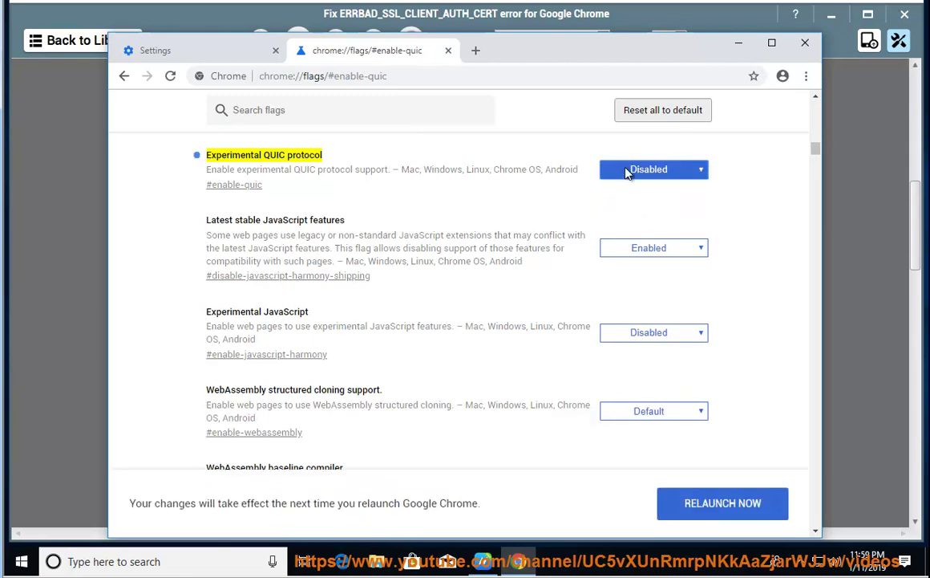
click(666, 169)
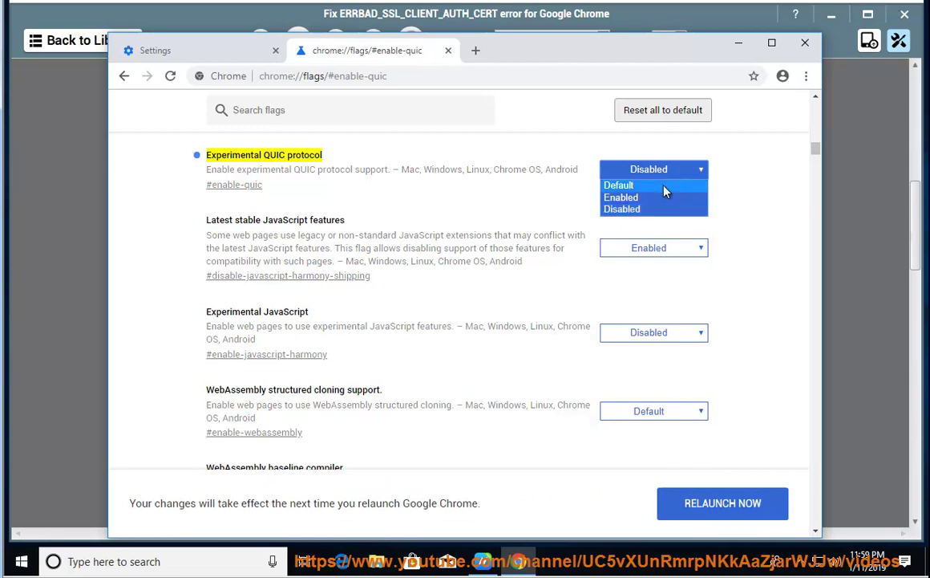
click(666, 183)
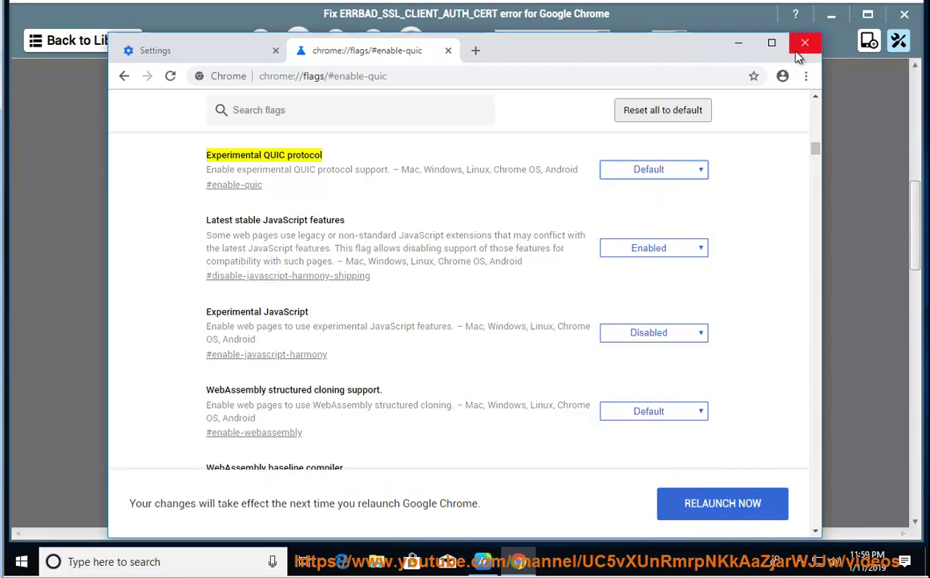
Step: Minimize Chrome and resume NaturalReader's reading of the guide
click(742, 50)
click(296, 40)
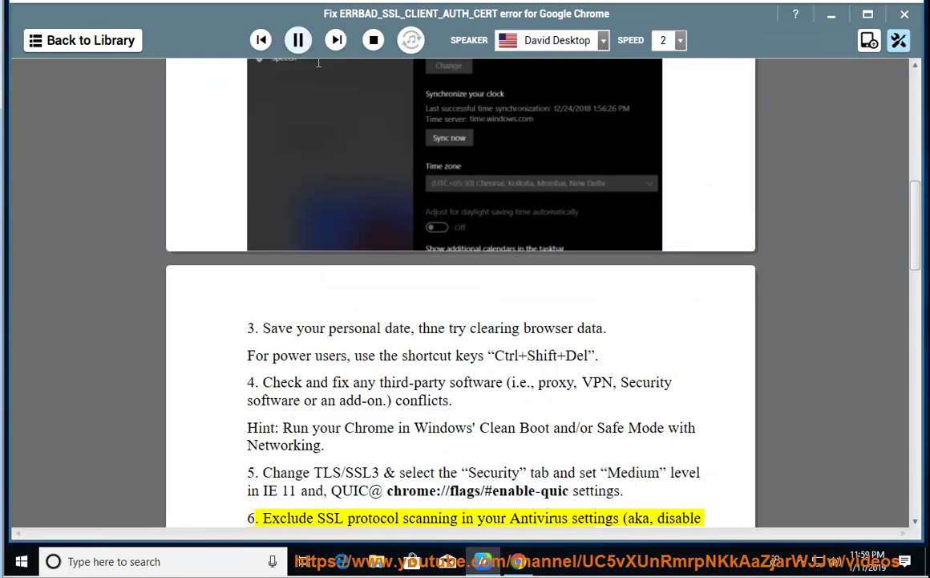